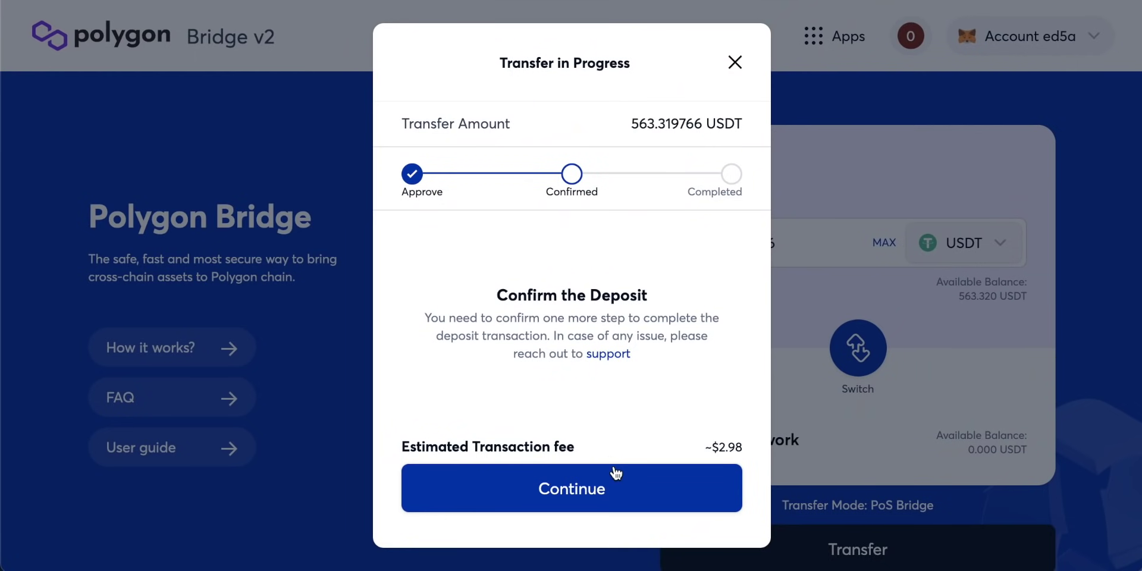
Step: Continue the 563.319766 USDT deposit from the Transfer in Progress dialog to its MetaMask confirmation
{"action": "left_click", "coordinate": [622, 490]}
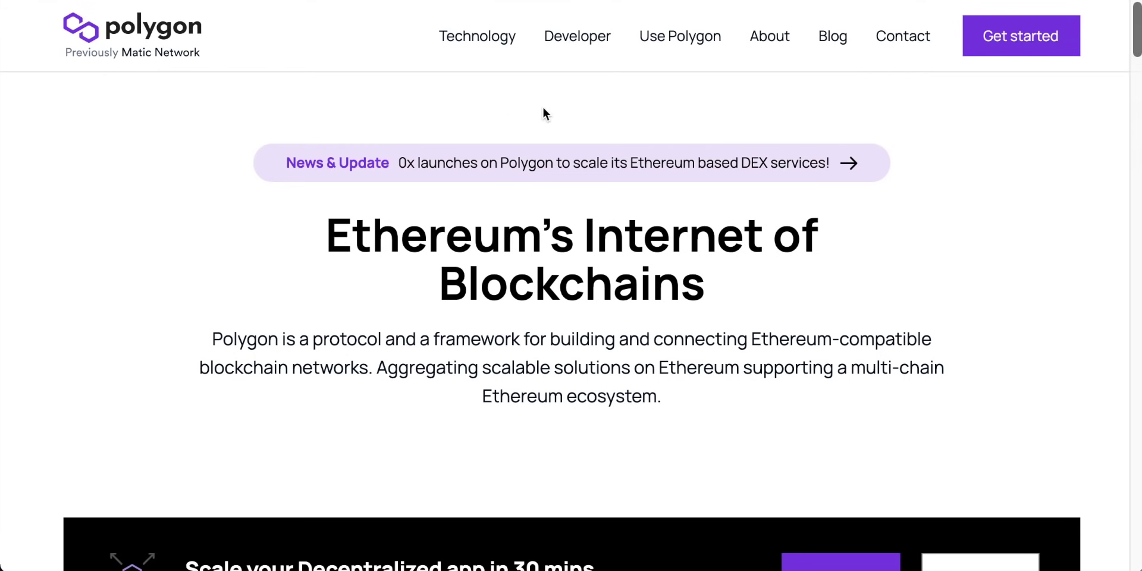
Step: Open Polygon Wallet from the Use Polygon menu on the Polygon homepage
{"action": "scroll", "coordinate": [441, 318], "scroll_direction": "down", "scroll_amount": 8}
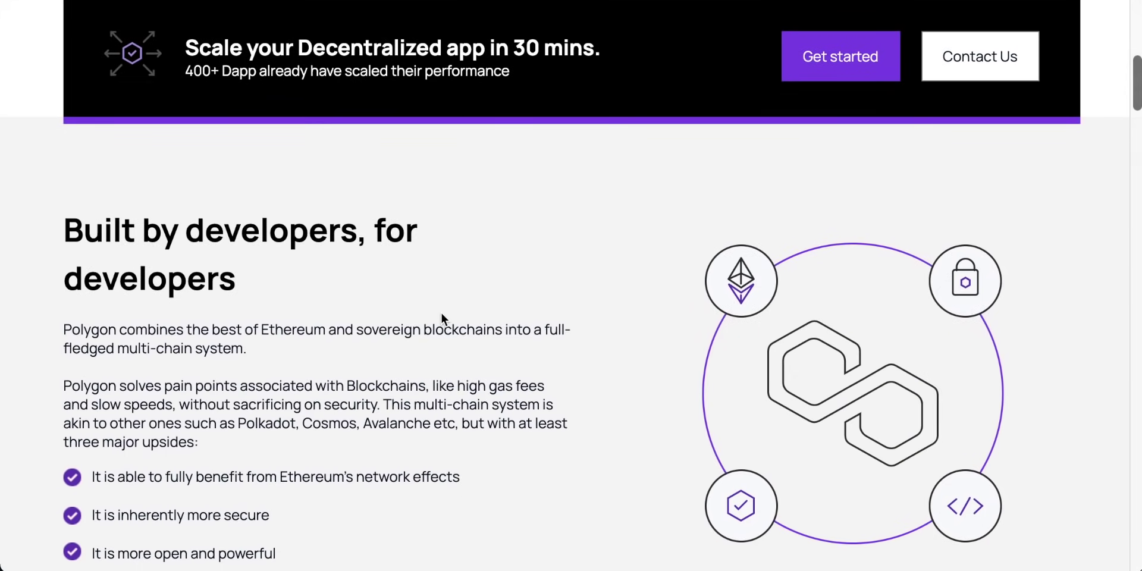
{"action": "scroll", "coordinate": [440, 313], "scroll_direction": "down", "scroll_amount": 2}
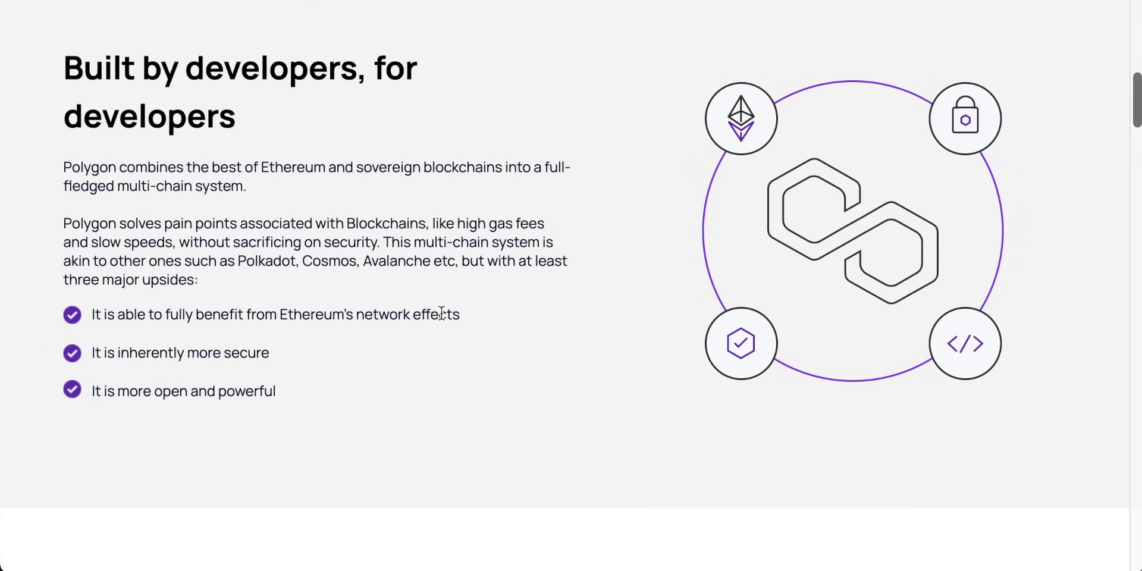
{"action": "scroll", "coordinate": [442, 313], "scroll_direction": "up", "scroll_amount": 10}
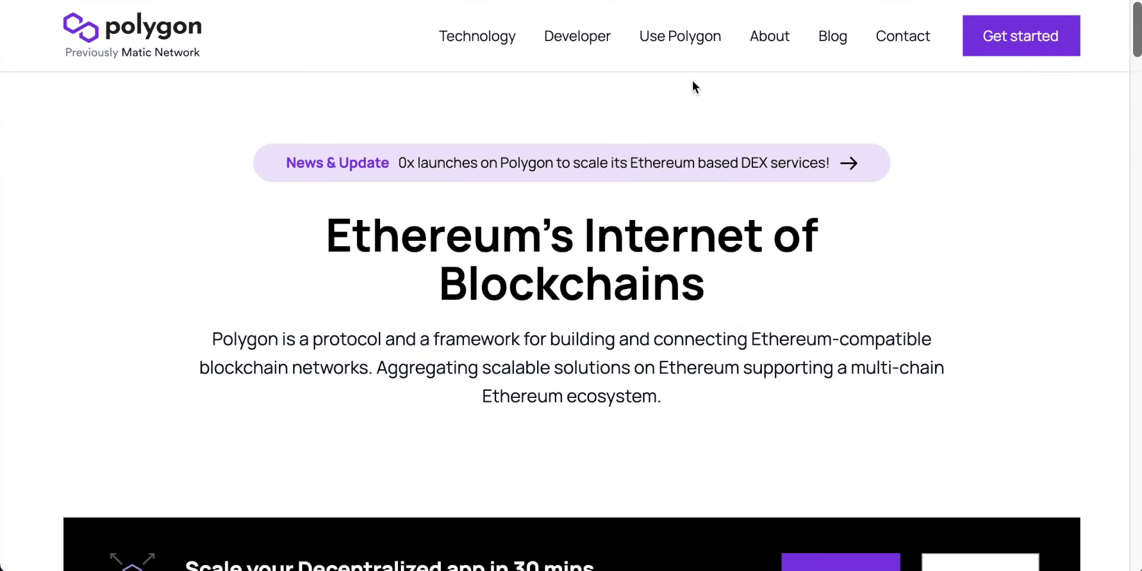
{"action": "mouse_move", "coordinate": [684, 38]}
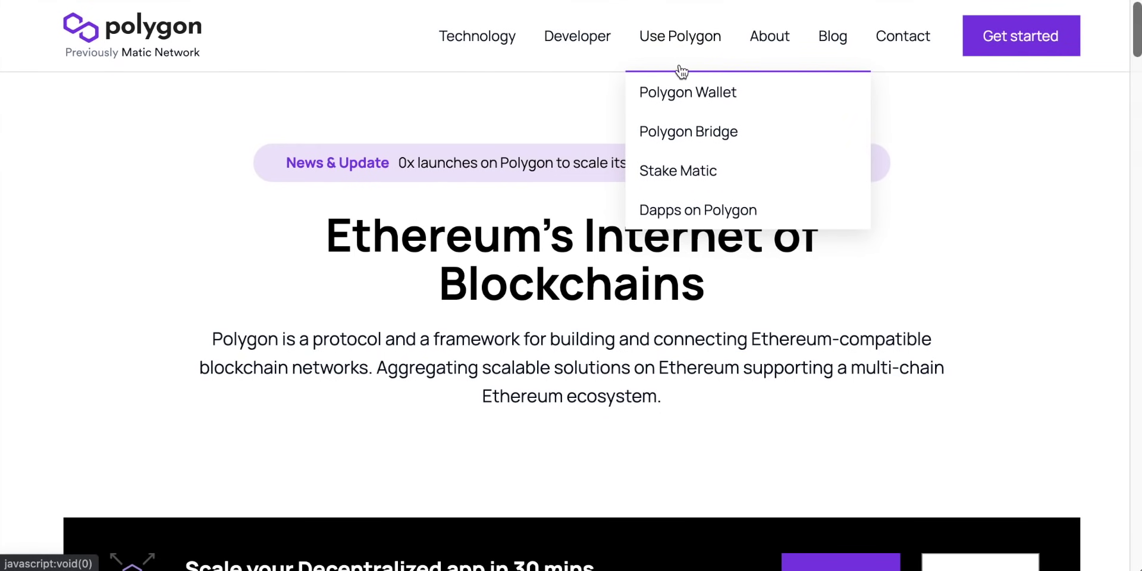
{"action": "left_click", "coordinate": [679, 94]}
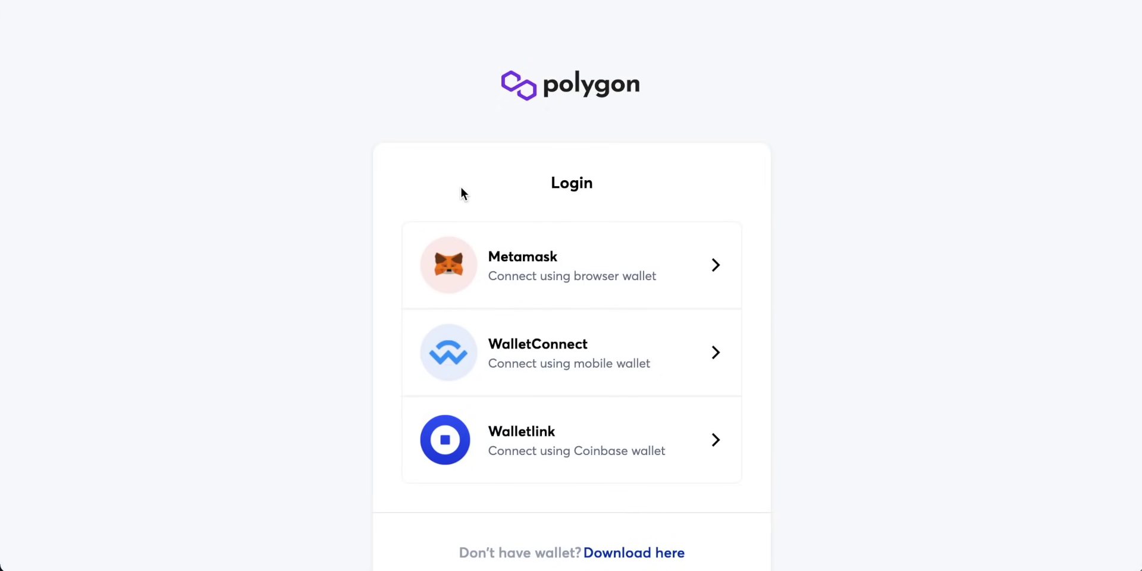
Step: Log in to Polygon Wallet with MetaMask, connecting the account and signing the login request
{"action": "left_click", "coordinate": [563, 266]}
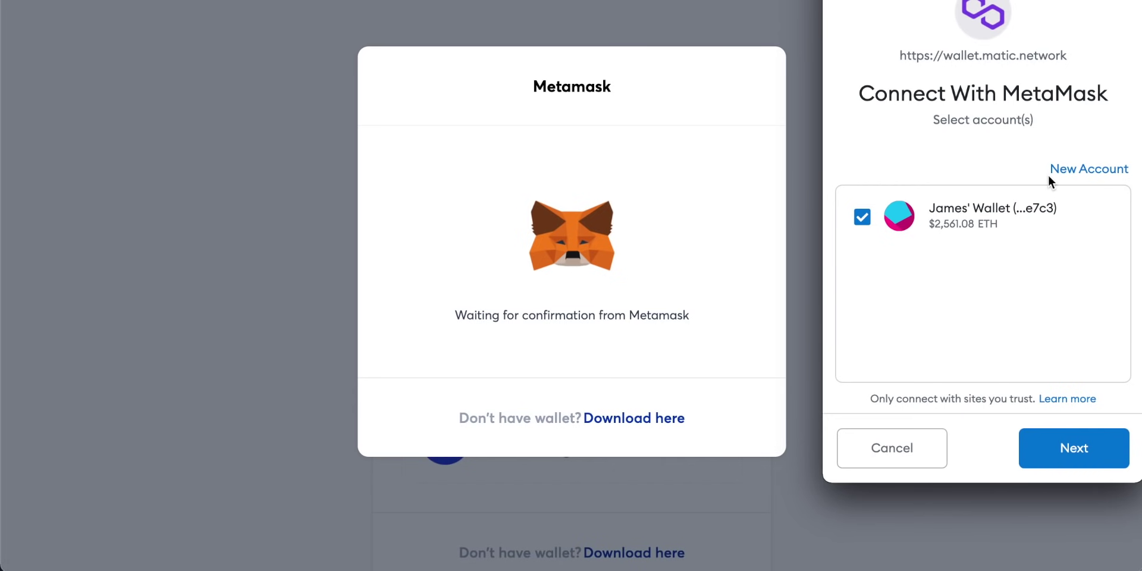
{"action": "left_click", "coordinate": [1075, 453]}
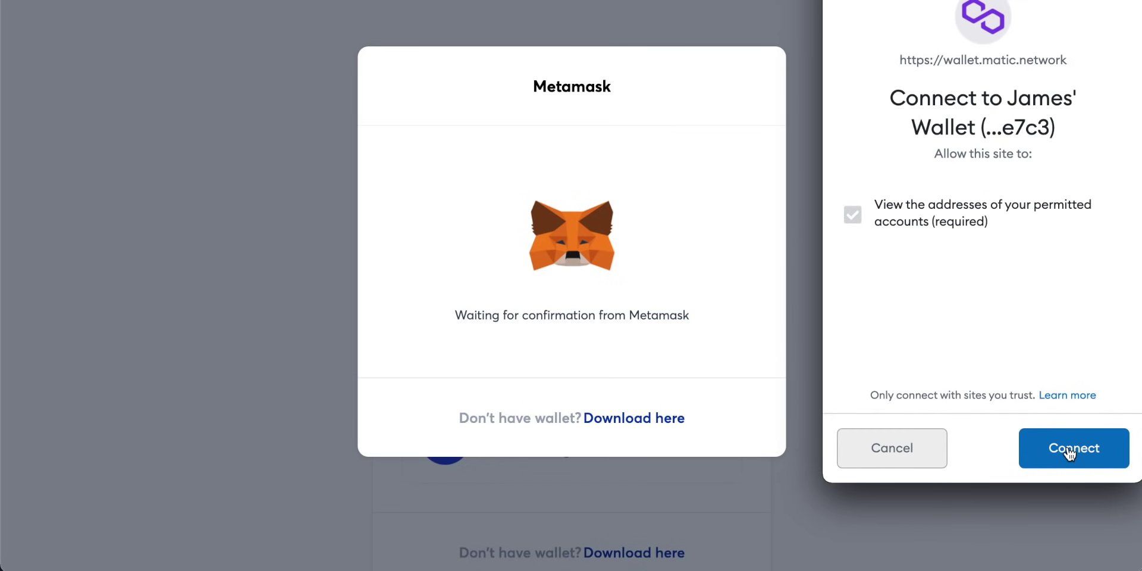
{"action": "left_click", "coordinate": [1069, 453]}
{"action": "left_click", "coordinate": [1055, 439]}
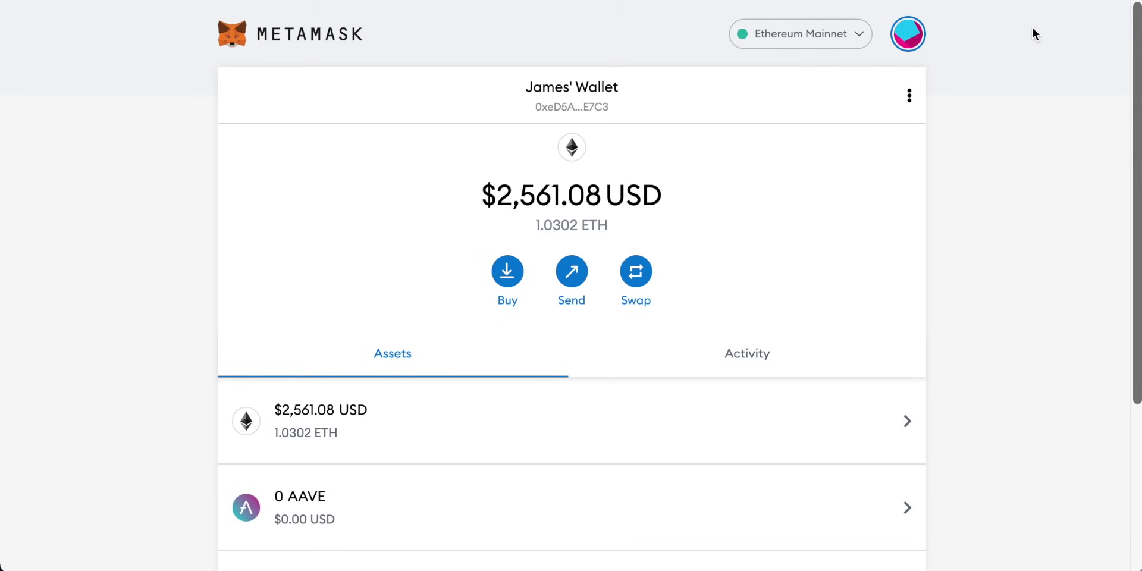
Step: Open MetaMask in full-page view and start adding a custom network from the network list
{"action": "left_click", "coordinate": [1035, 1]}
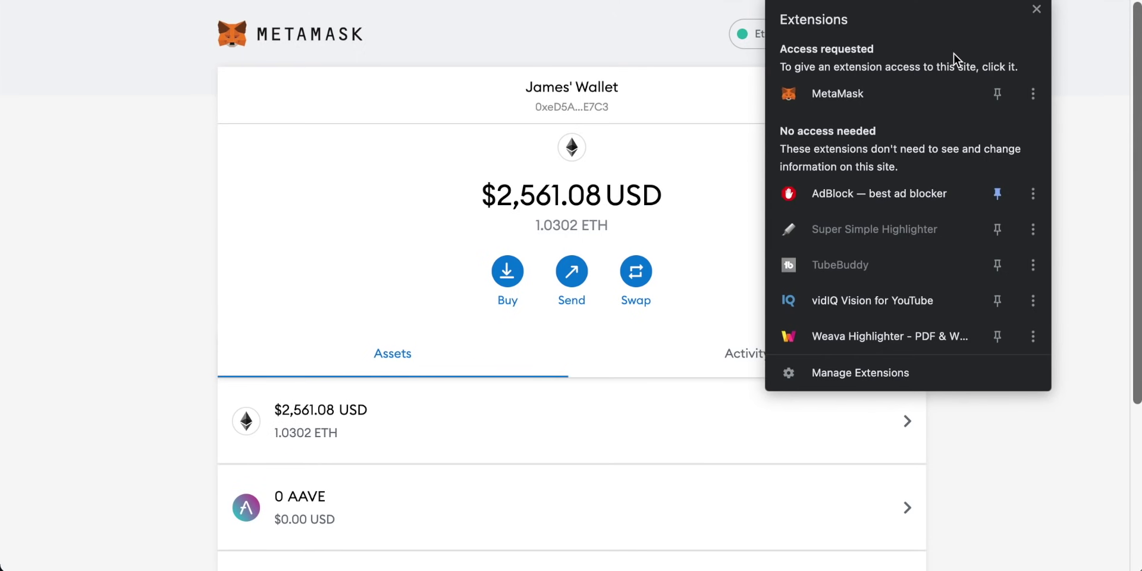
{"action": "left_click", "coordinate": [841, 94]}
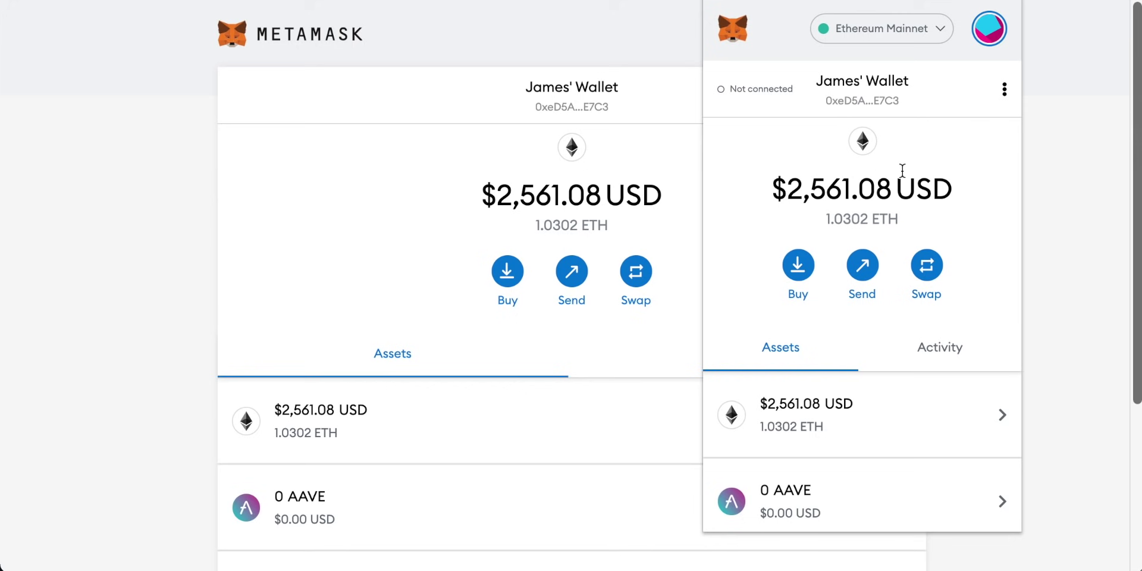
{"action": "left_click", "coordinate": [1005, 92]}
{"action": "left_click", "coordinate": [886, 117]}
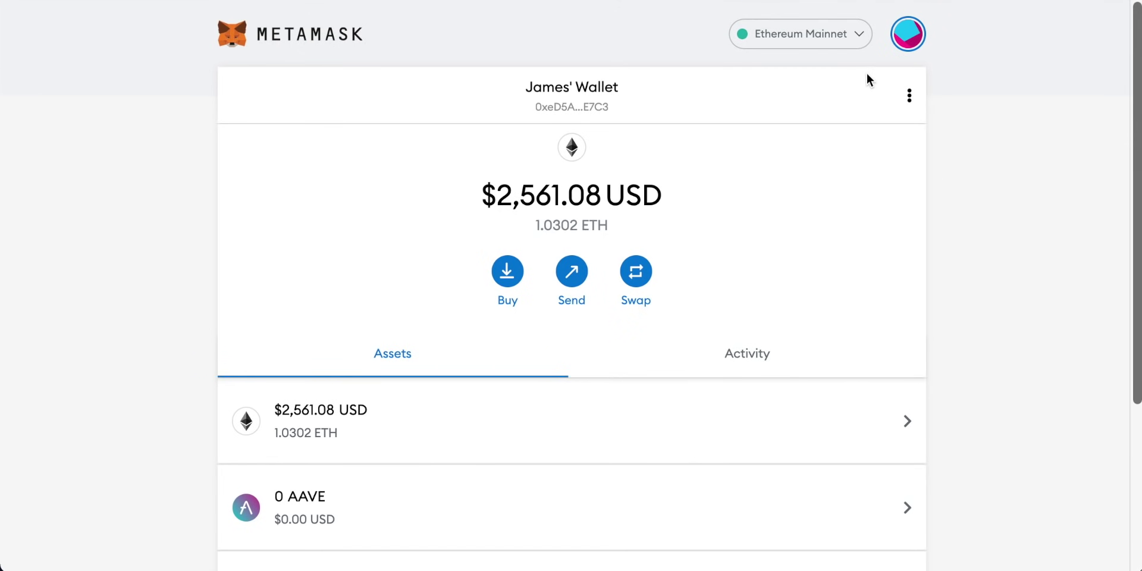
{"action": "left_click", "coordinate": [860, 35]}
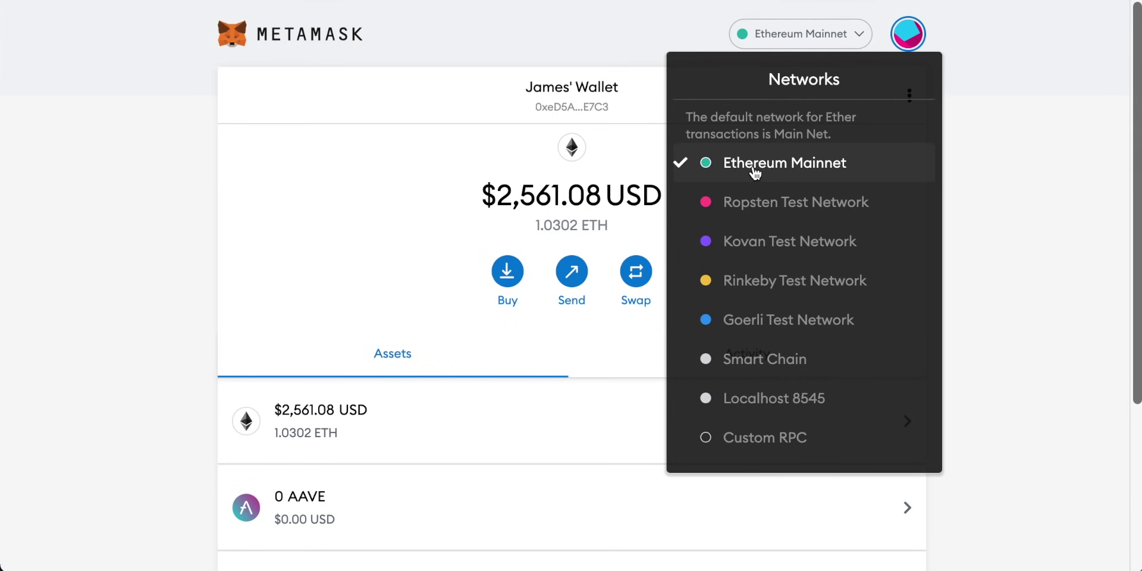
{"action": "left_click", "coordinate": [767, 441]}
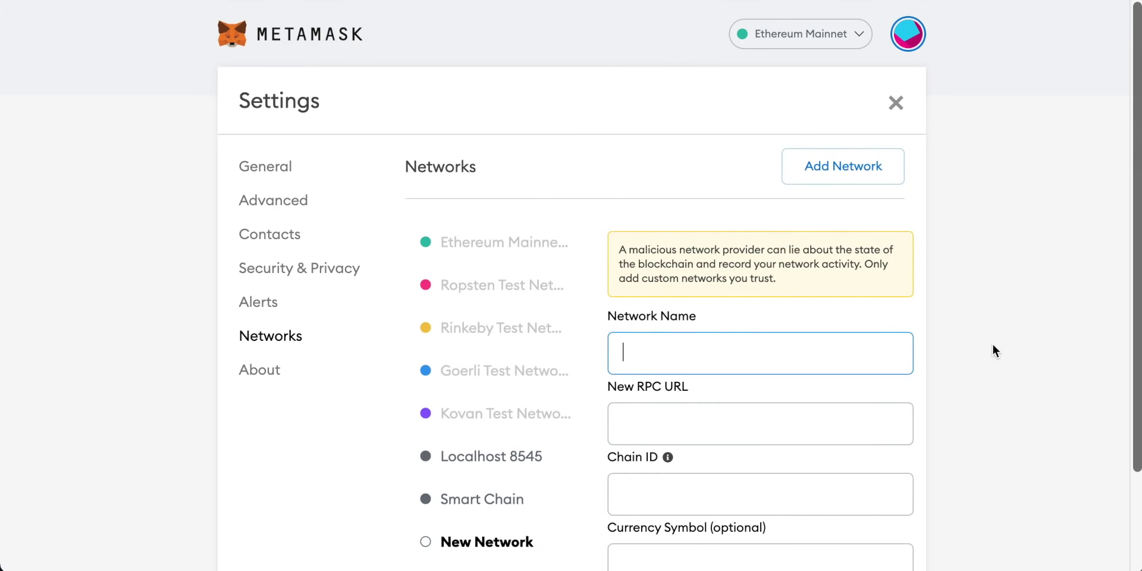
Step: Save a Matic Mainnet network with chain ID 137, MATIC symbol, and its RPC and explorer URLs
{"action": "scroll", "coordinate": [992, 343], "scroll_direction": "down", "scroll_amount": 2}
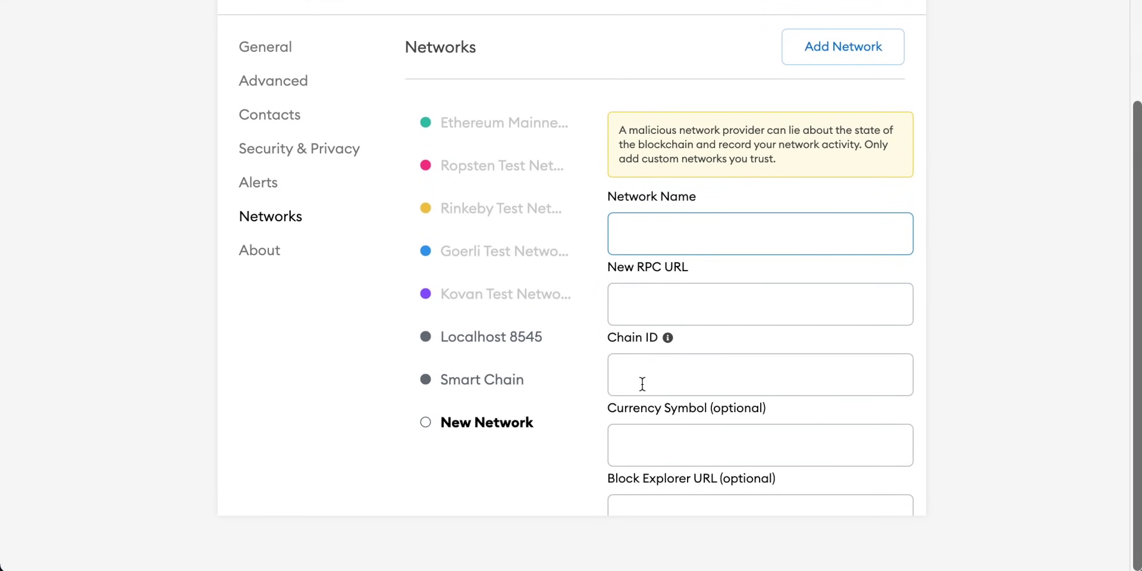
{"action": "scroll", "coordinate": [707, 442], "scroll_direction": "down", "scroll_amount": 1}
{"action": "scroll", "coordinate": [707, 441], "scroll_direction": "down", "scroll_amount": 1}
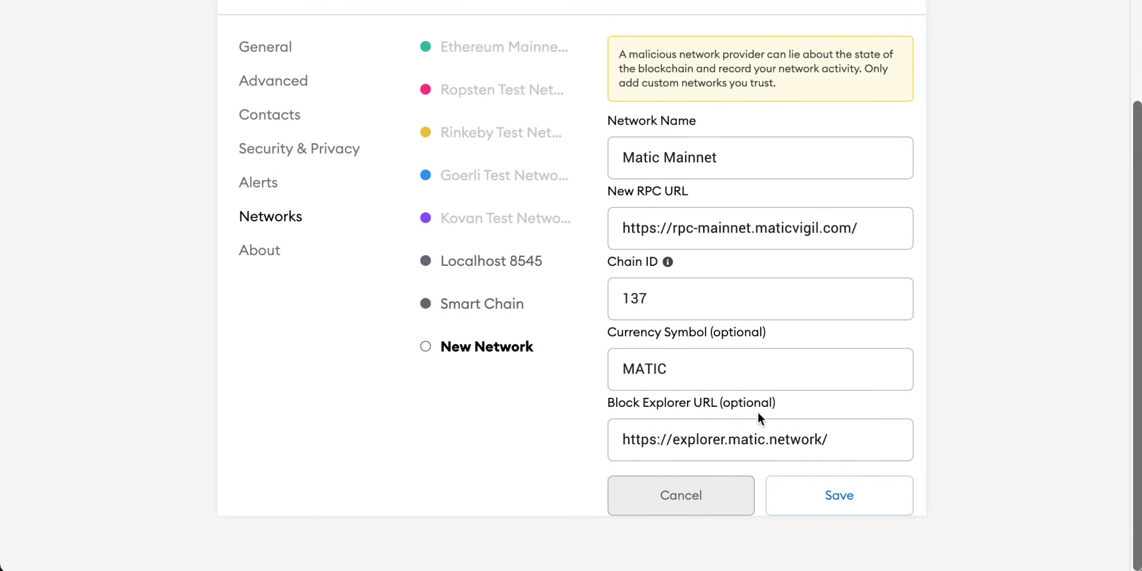
{"action": "left_click", "coordinate": [834, 491]}
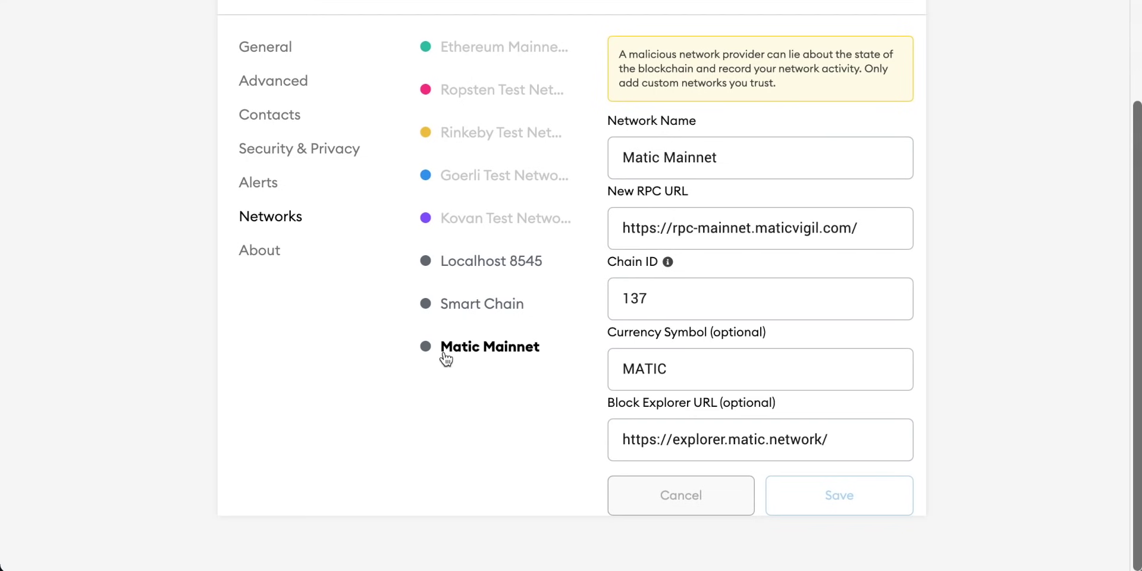
{"action": "scroll", "coordinate": [963, 329], "scroll_direction": "up", "scroll_amount": 2}
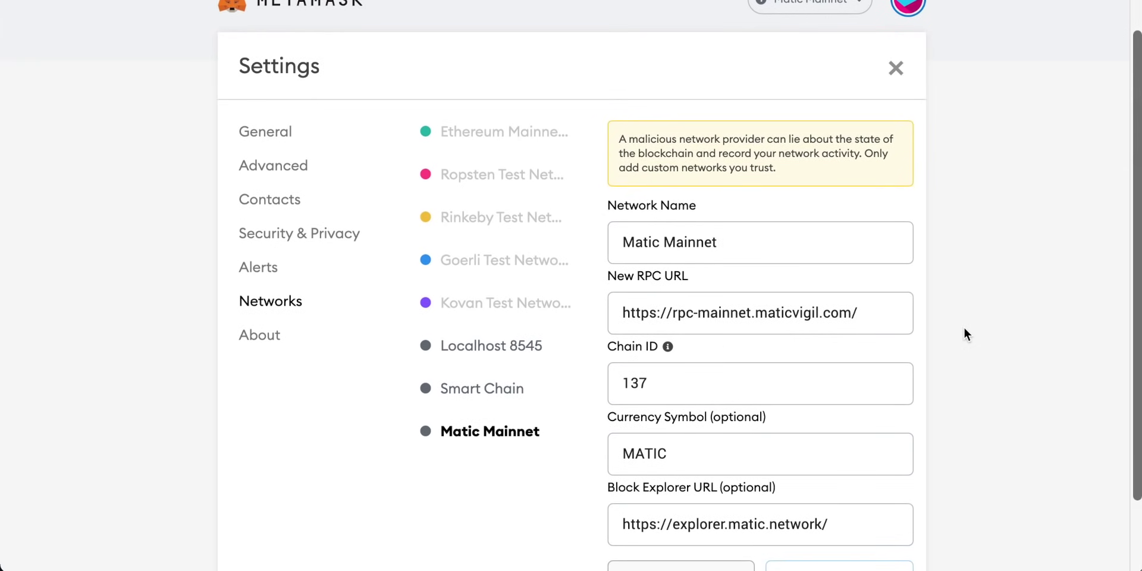
{"action": "scroll", "coordinate": [964, 327], "scroll_direction": "up", "scroll_amount": 1}
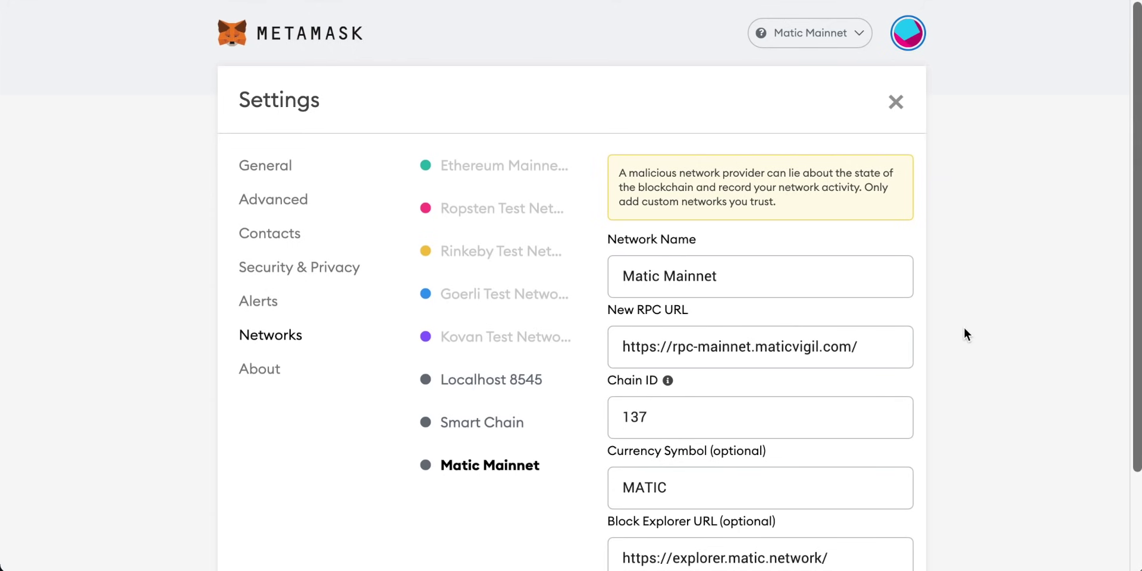
{"action": "left_click", "coordinate": [277, 36]}
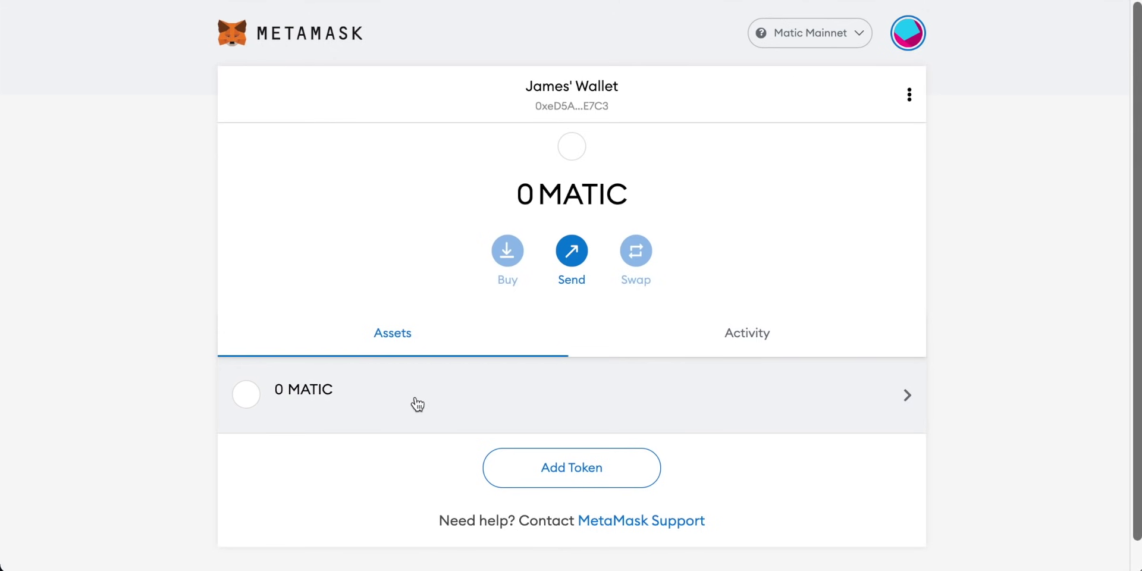
Step: Switch MetaMask's network from Matic Mainnet back to Ethereum Mainnet
{"action": "left_click", "coordinate": [854, 33]}
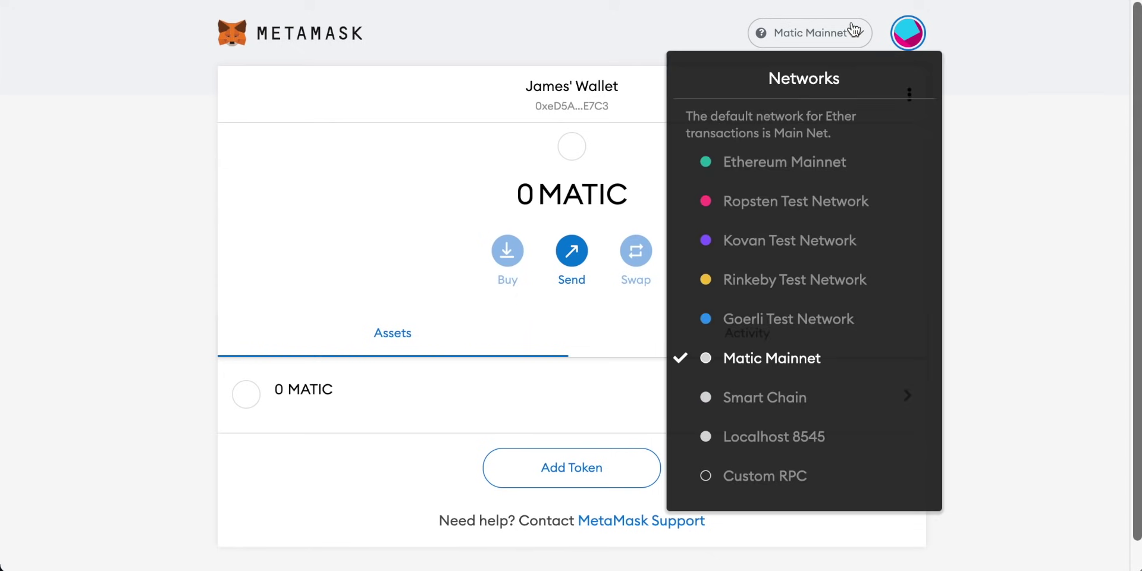
{"action": "left_click", "coordinate": [756, 165]}
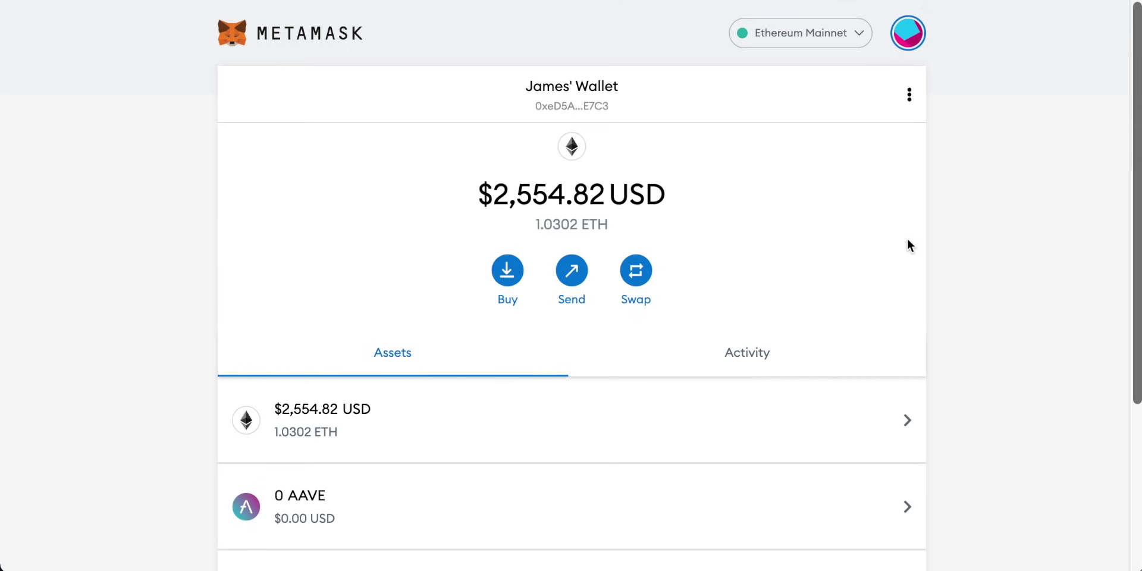
{"action": "scroll", "coordinate": [859, 236], "scroll_direction": "down", "scroll_amount": 1}
{"action": "scroll", "coordinate": [859, 236], "scroll_direction": "up", "scroll_amount": 1}
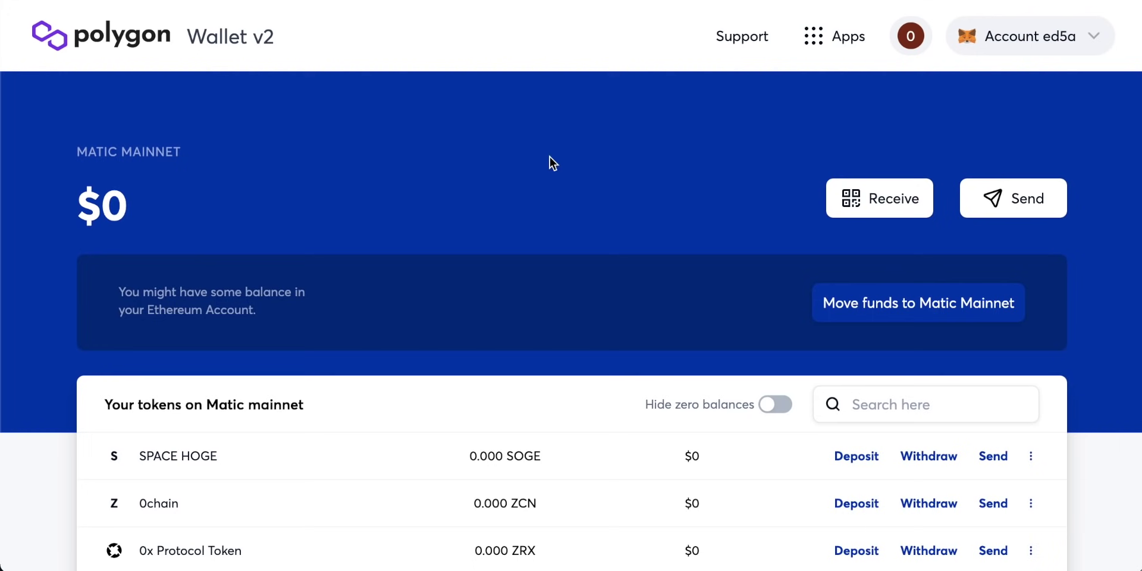
{"action": "scroll", "coordinate": [550, 157], "scroll_direction": "down", "scroll_amount": 4}
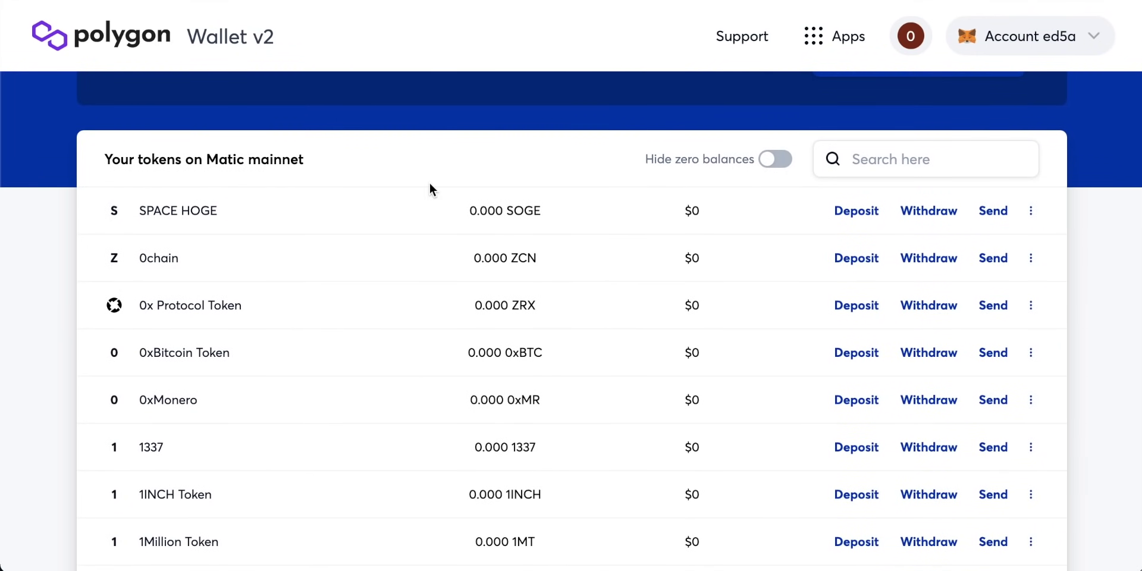
{"action": "scroll", "coordinate": [1080, 337], "scroll_direction": "up", "scroll_amount": 4}
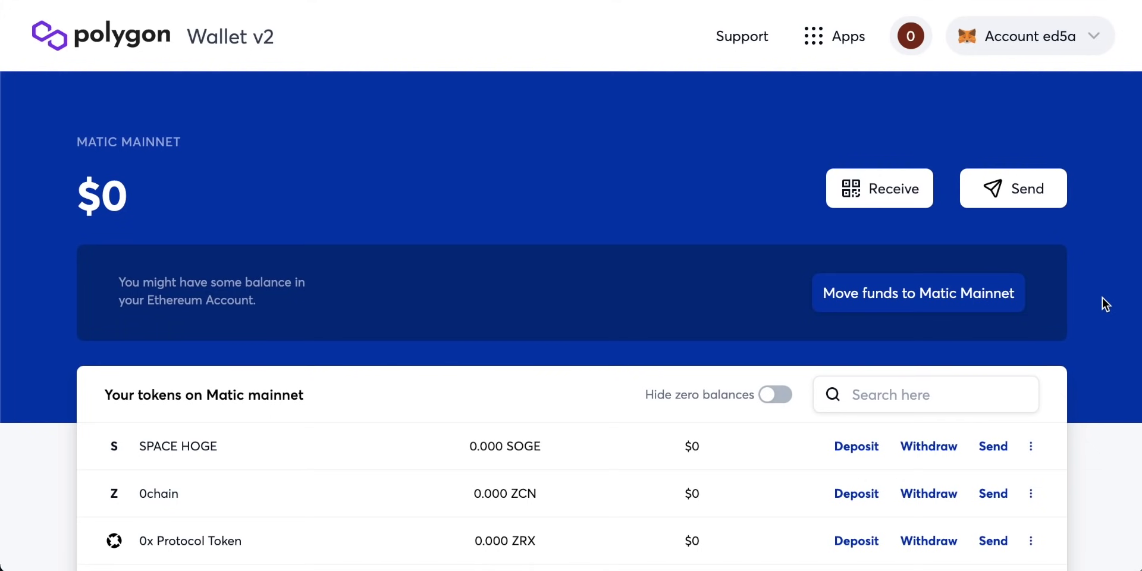
Step: Open Polygon Bridge's Ethereum-to-Matic transfer form via Move funds to Matic Mainnet
{"action": "left_click", "coordinate": [914, 300]}
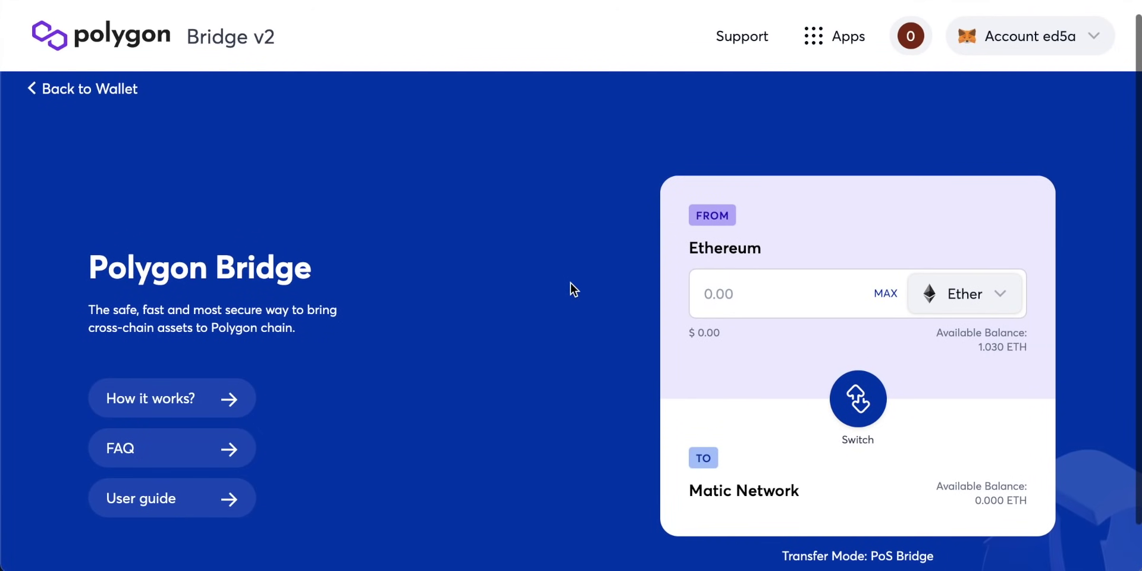
{"action": "scroll", "coordinate": [569, 283], "scroll_direction": "down", "scroll_amount": 2}
{"action": "scroll", "coordinate": [570, 283], "scroll_direction": "up", "scroll_amount": 2}
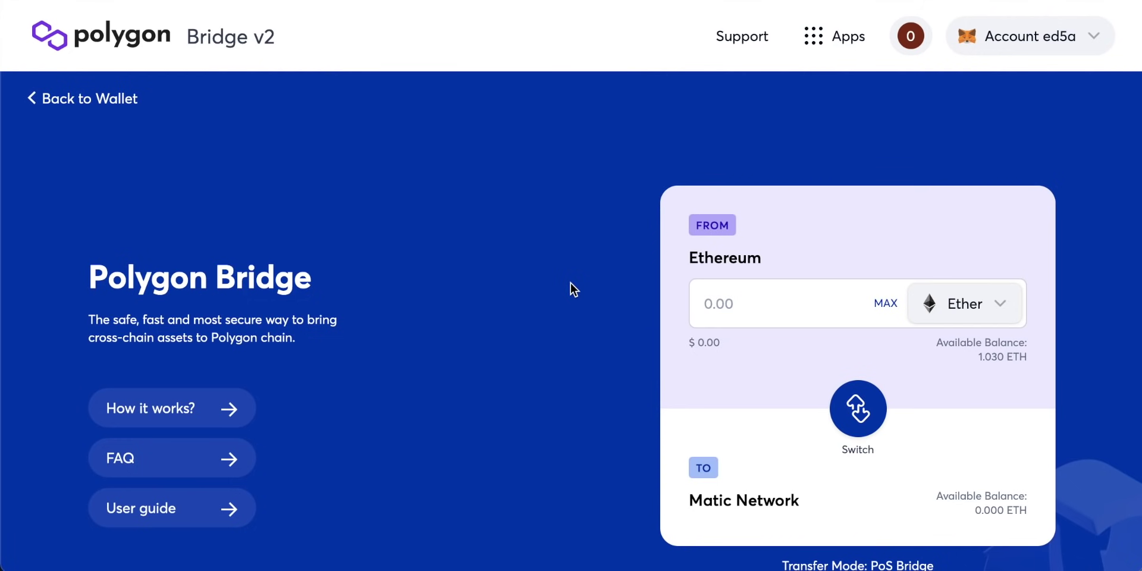
{"action": "scroll", "coordinate": [570, 290], "scroll_direction": "down", "scroll_amount": 1}
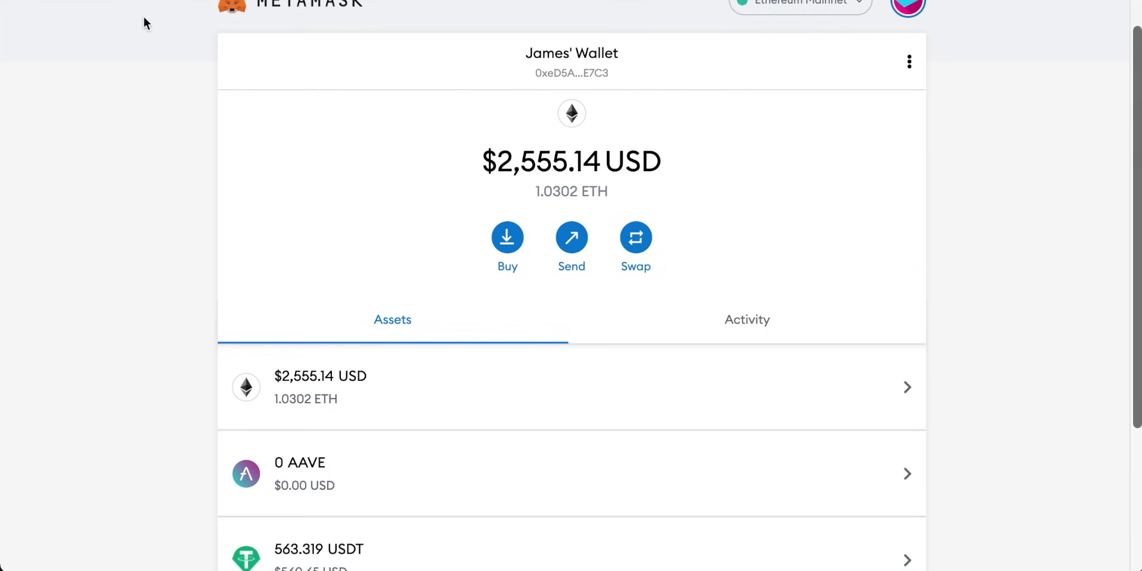
{"action": "scroll", "coordinate": [147, 209], "scroll_direction": "down", "scroll_amount": 1}
{"action": "scroll", "coordinate": [148, 209], "scroll_direction": "down", "scroll_amount": 2}
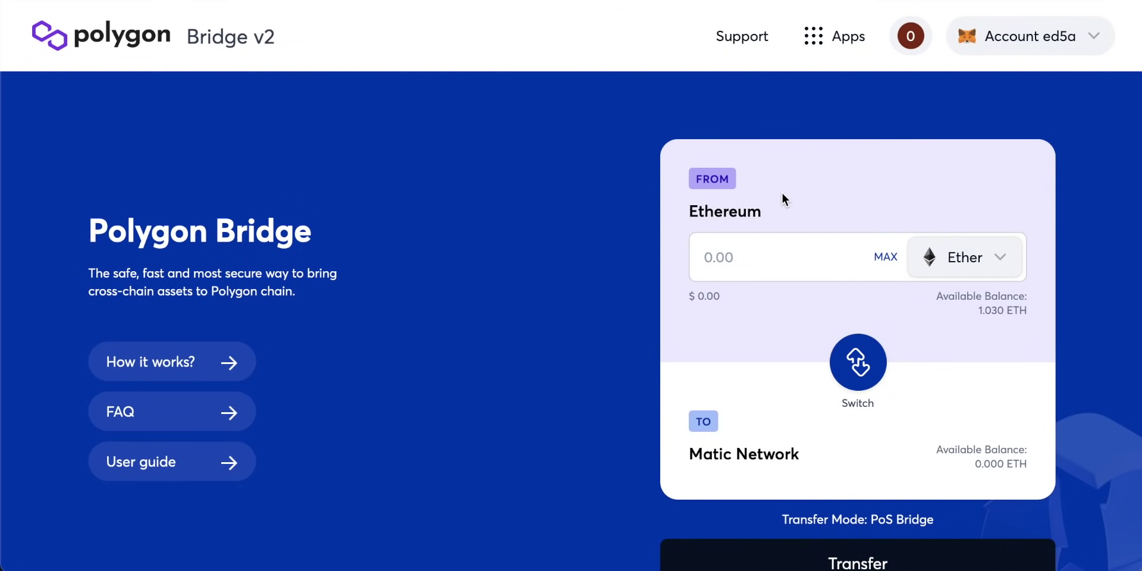
Step: Select USDT, enter the full 563.319766 balance, and start the PoS Bridge transfer
{"action": "left_click", "coordinate": [962, 257]}
{"action": "type", "text": "usdt"}
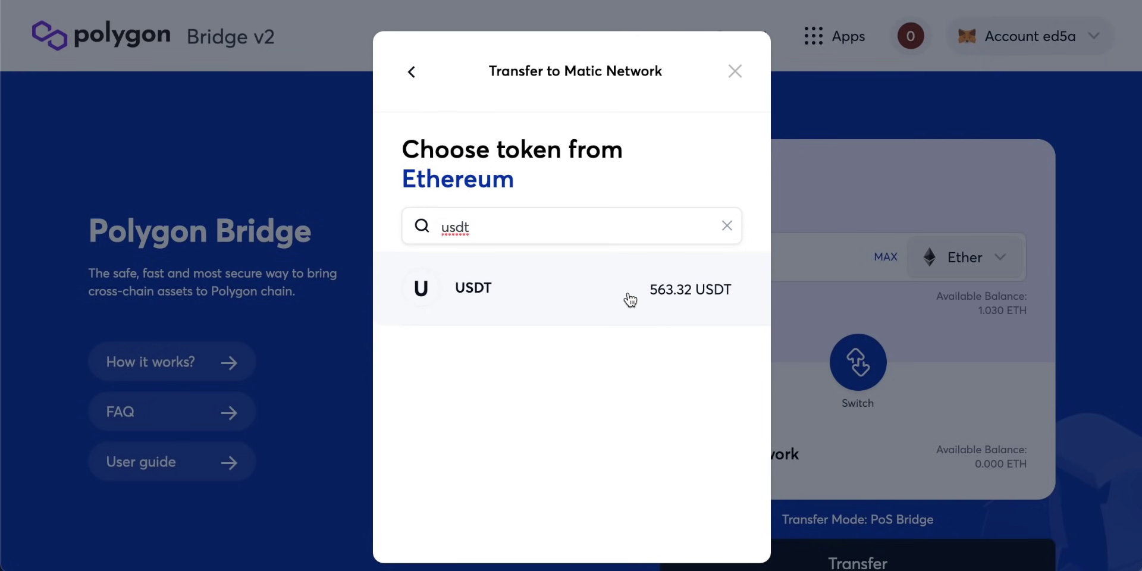
{"action": "left_click", "coordinate": [497, 287]}
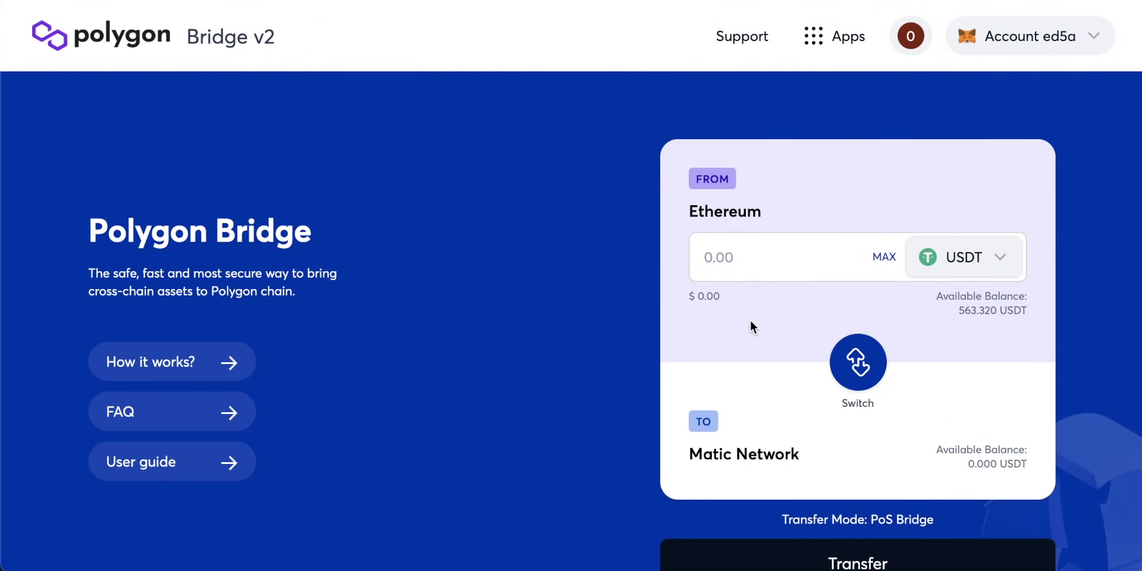
{"action": "left_click", "coordinate": [884, 257]}
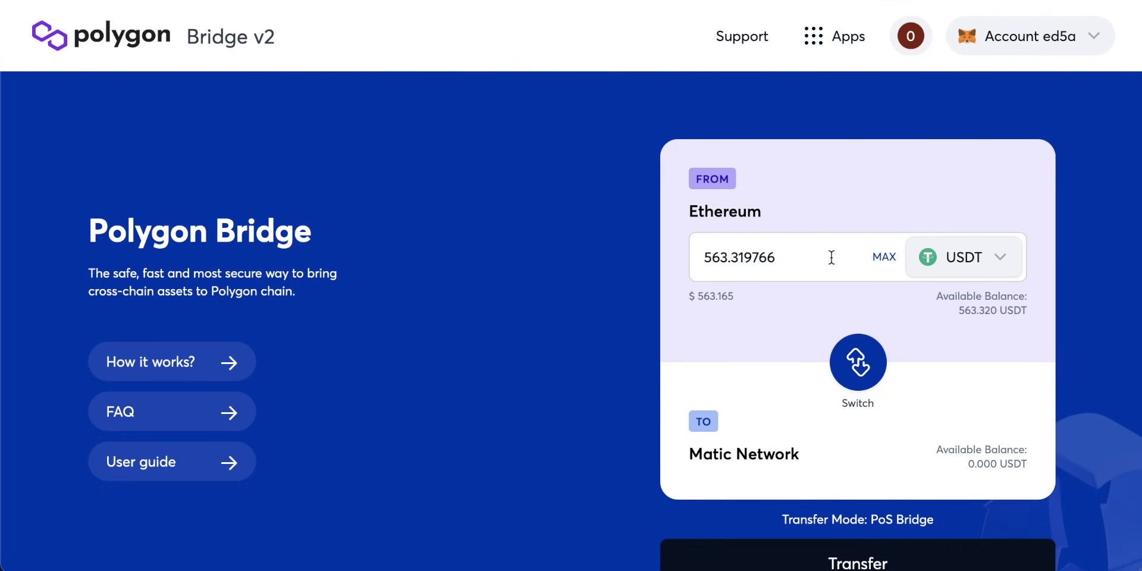
{"action": "scroll", "coordinate": [832, 257], "scroll_direction": "down", "scroll_amount": 1}
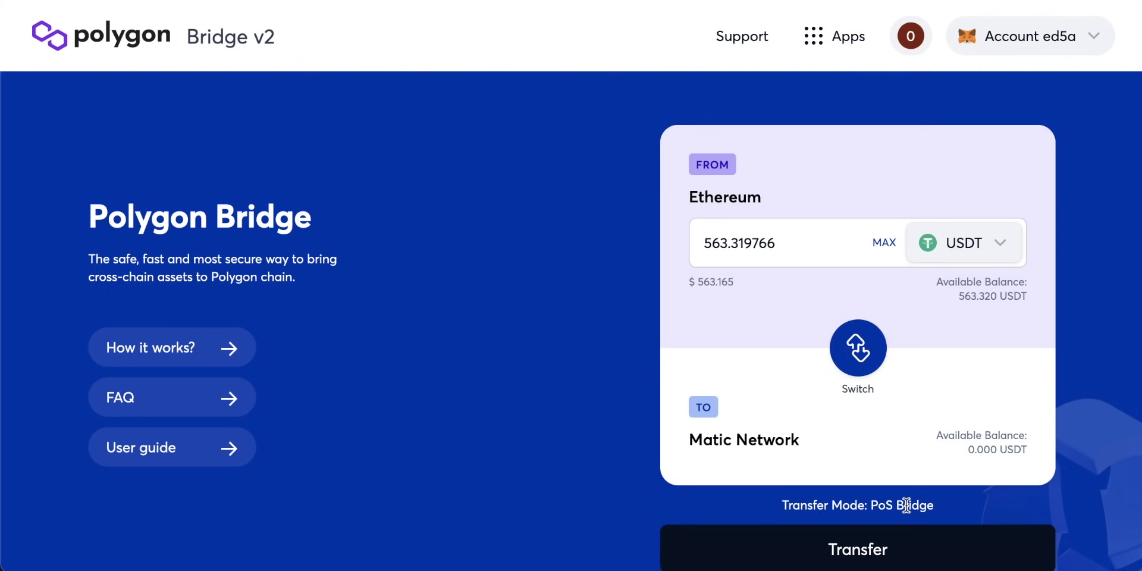
{"action": "left_click", "coordinate": [867, 551]}
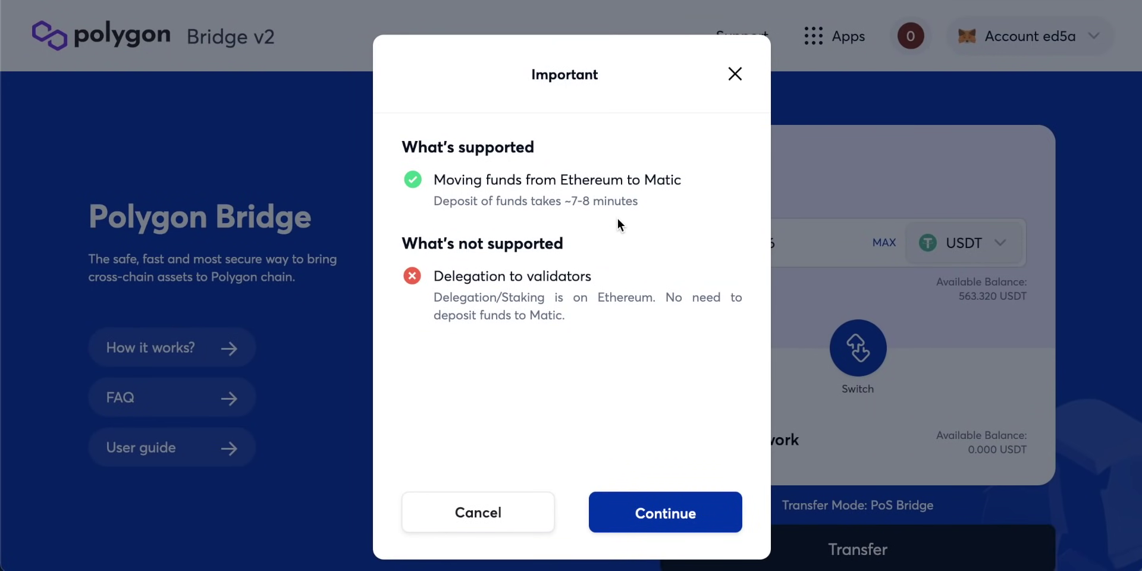
Step: Acknowledge the Important notice about supported Ethereum-to-Matic transfers
{"action": "left_click_drag", "start_coordinate": [593, 201], "coordinate": [490, 200]}
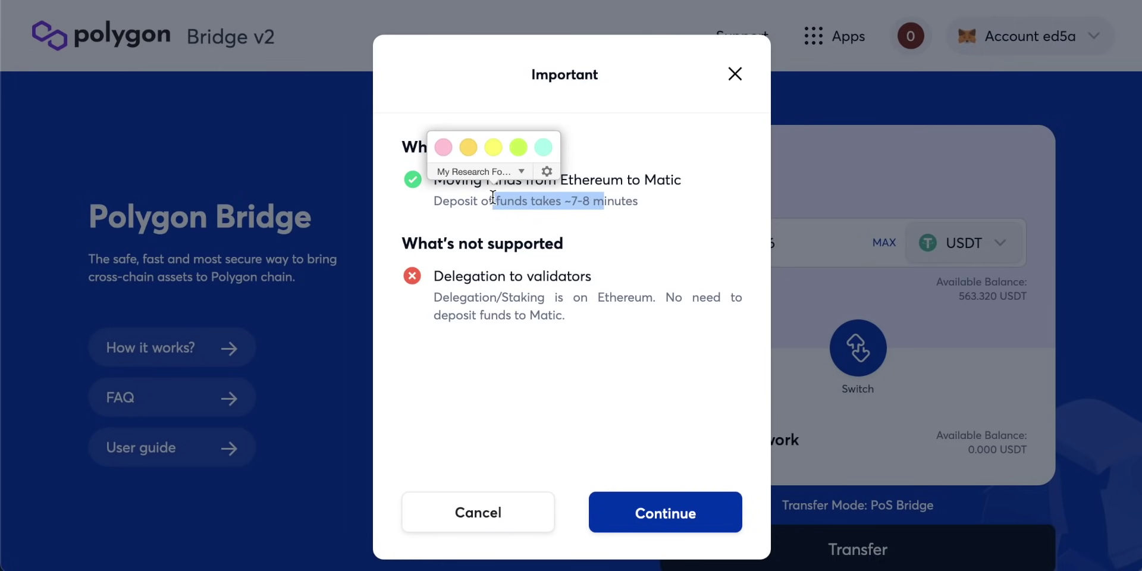
{"action": "left_click", "coordinate": [607, 199]}
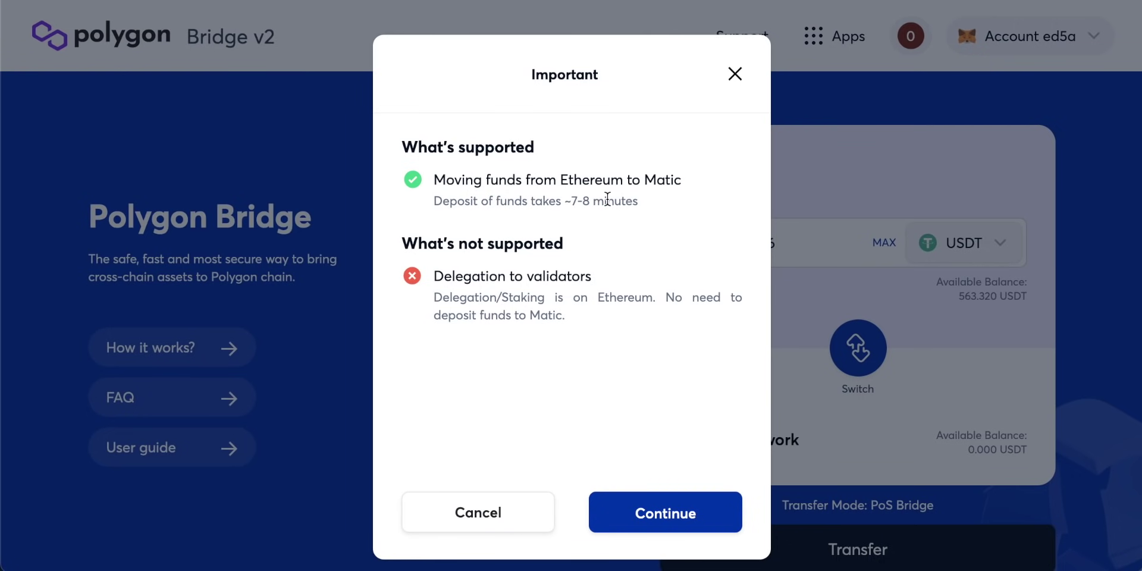
{"action": "left_click", "coordinate": [679, 520]}
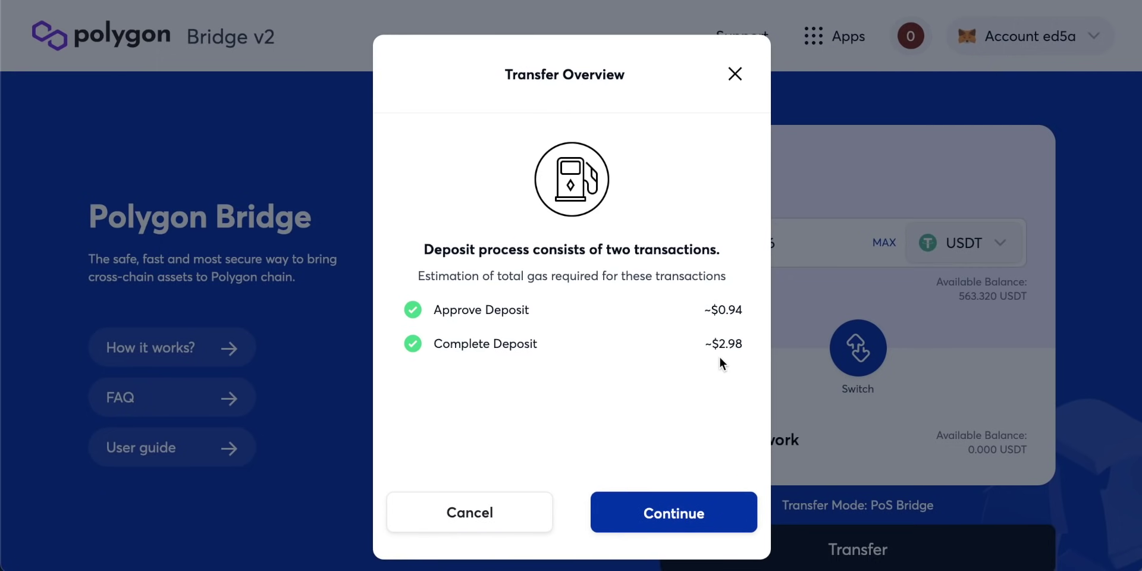
Step: Proceed past the ~$2.98 gas overview and submit the 563.319766 USDT transfer for approval
{"action": "left_click_drag", "start_coordinate": [744, 343], "coordinate": [687, 349]}
{"action": "left_click", "coordinate": [687, 350]}
{"action": "left_click", "coordinate": [688, 520]}
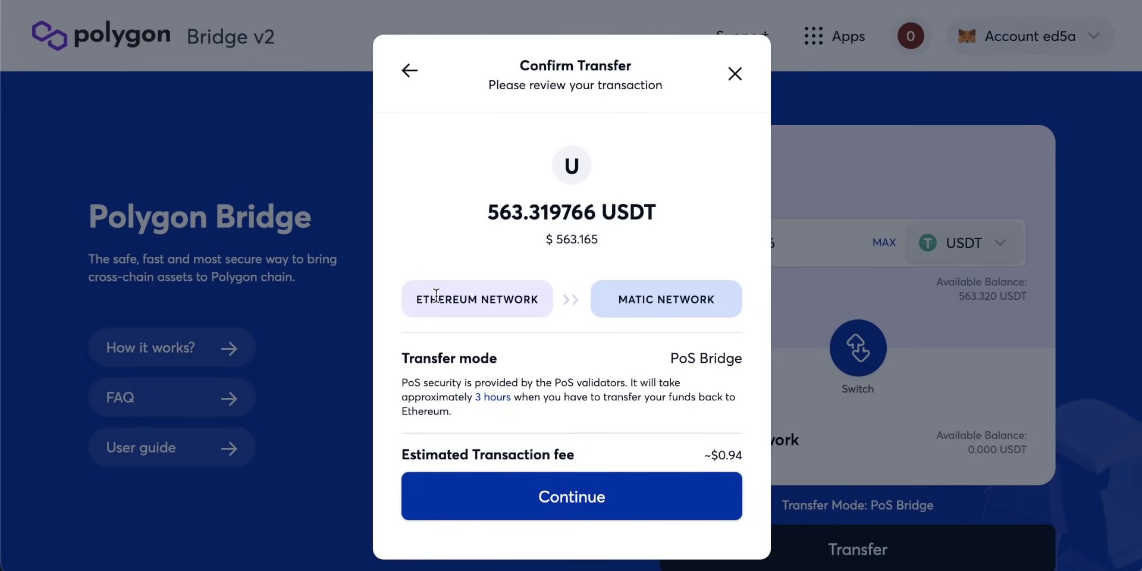
{"action": "scroll", "coordinate": [573, 379], "scroll_direction": "down", "scroll_amount": 1}
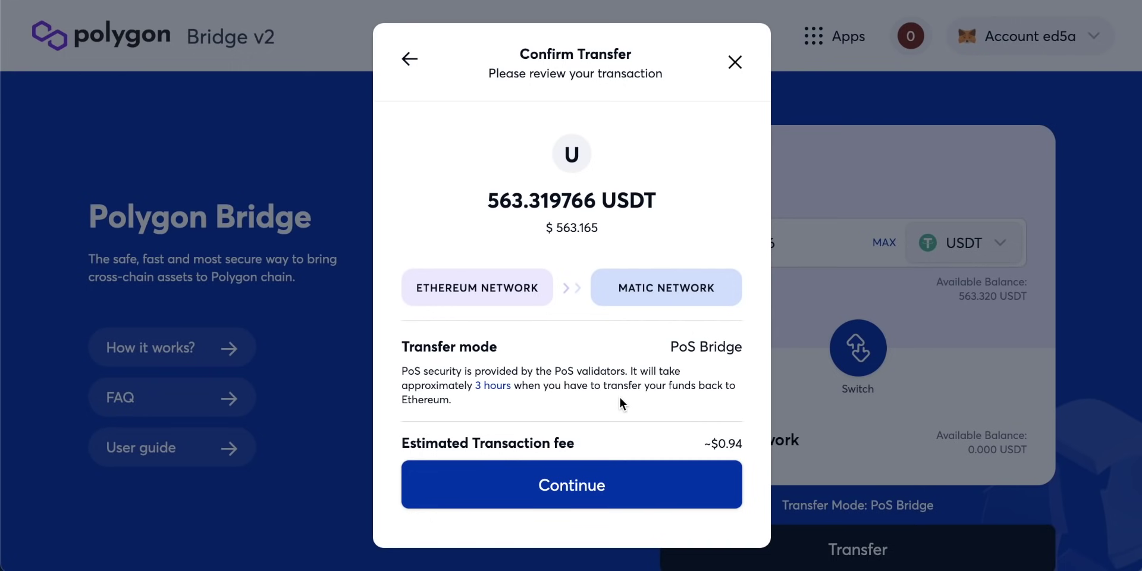
{"action": "left_click", "coordinate": [629, 488]}
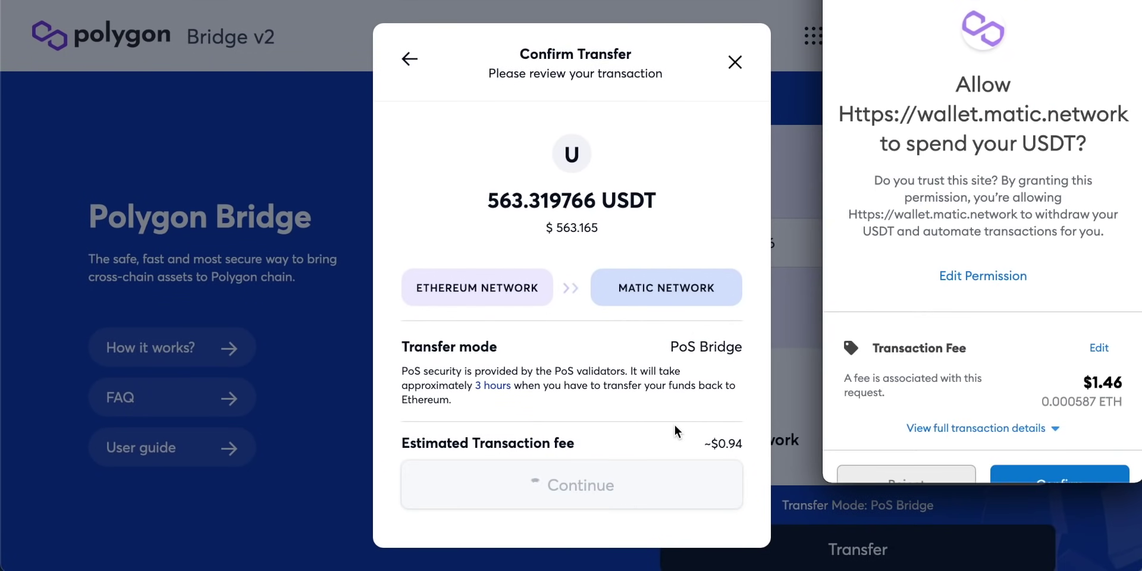
Step: Confirm the USDT spending approval in MetaMask and view the pending transaction on Etherscan
{"action": "scroll", "coordinate": [988, 387], "scroll_direction": "down", "scroll_amount": 1}
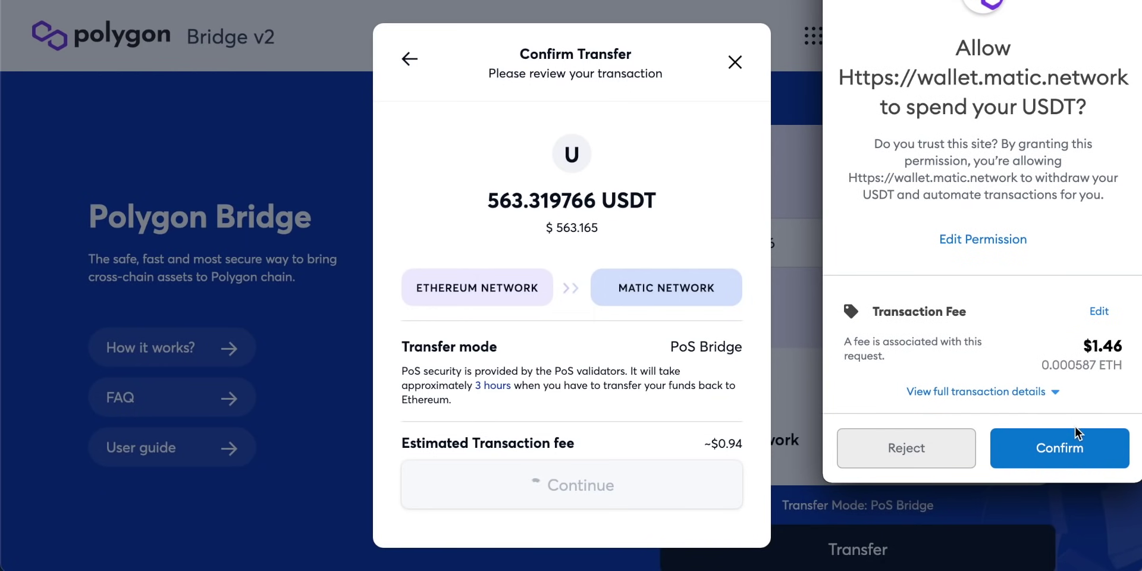
{"action": "left_click", "coordinate": [1075, 443]}
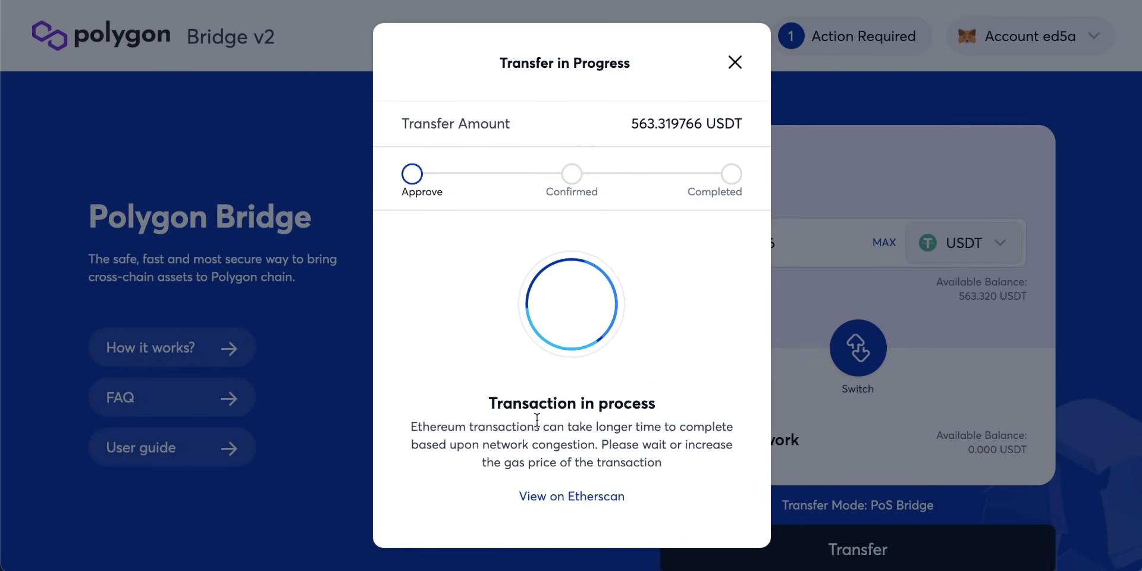
{"action": "left_click", "coordinate": [580, 500]}
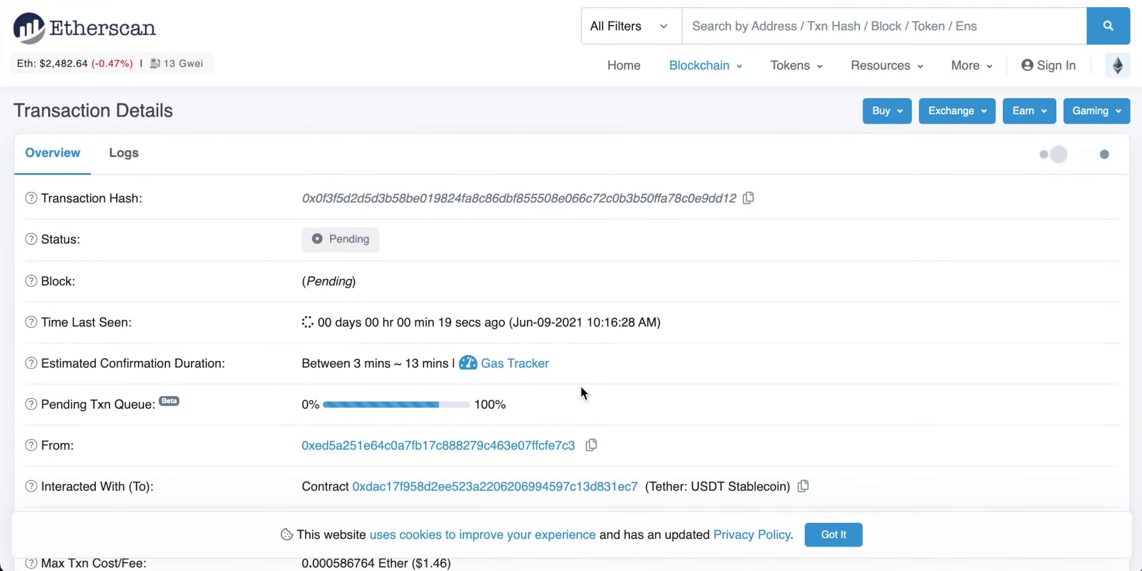
Step: Confirm on Etherscan that the USDT approval transaction shows Success, then close that tab
{"action": "scroll", "coordinate": [617, 339], "scroll_direction": "down", "scroll_amount": 2}
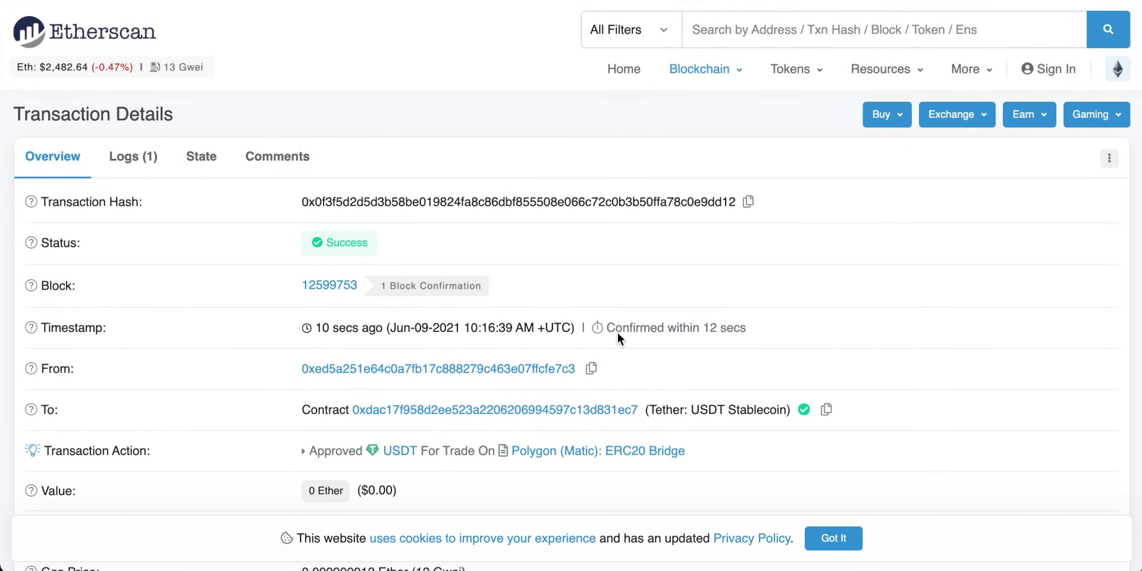
{"action": "scroll", "coordinate": [616, 330], "scroll_direction": "down", "scroll_amount": 1}
{"action": "scroll", "coordinate": [609, 310], "scroll_direction": "up", "scroll_amount": 1}
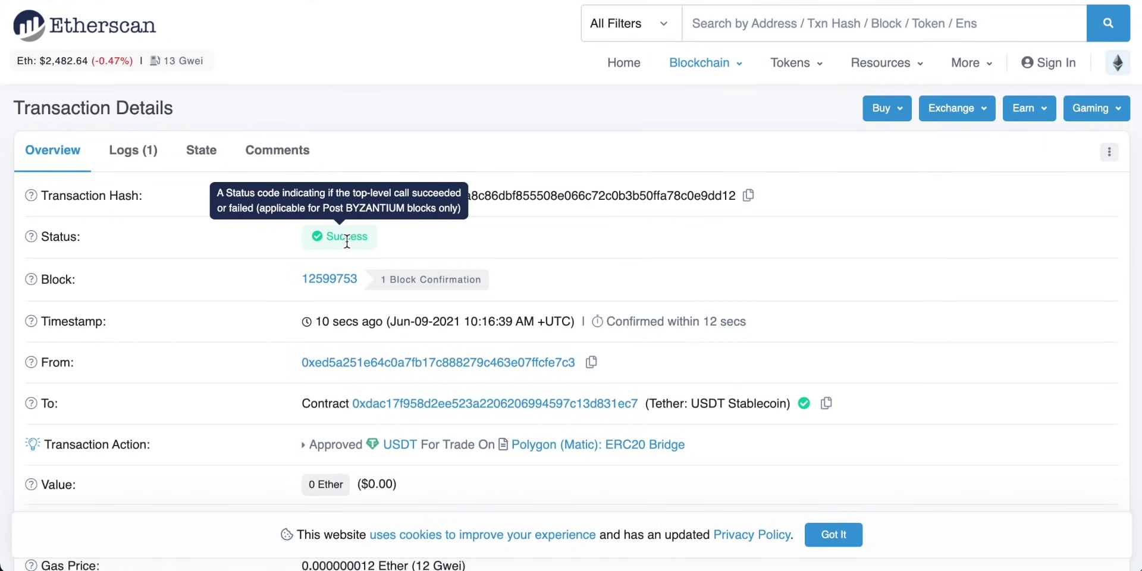
{"action": "key", "text": "ctrl+w"}
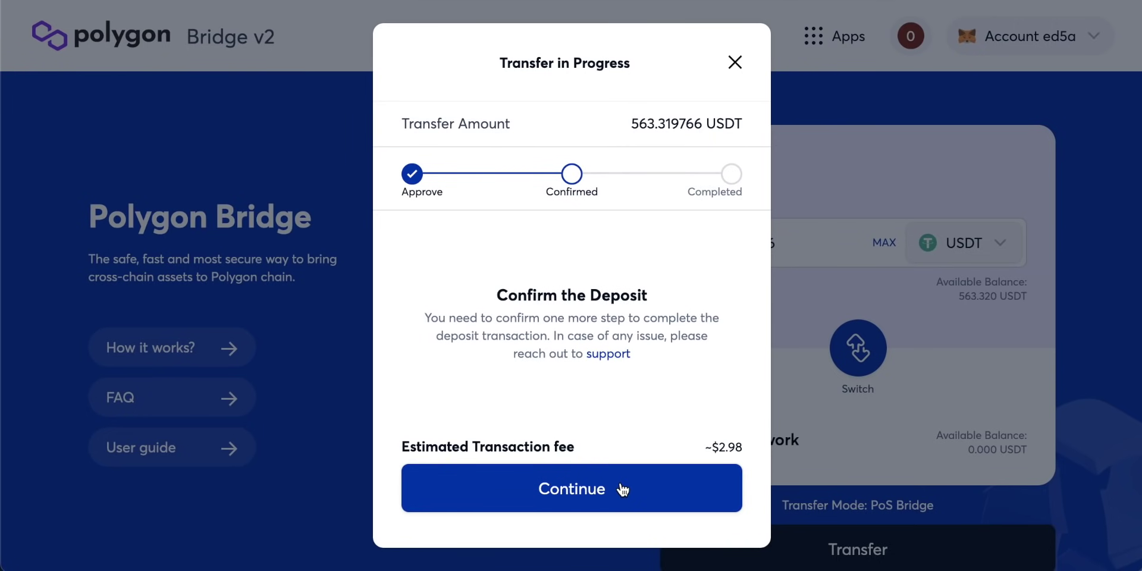
Step: Confirm the 563.319766 USDT deposit transaction in MetaMask and dismiss the progress dialog
{"action": "left_click", "coordinate": [620, 483]}
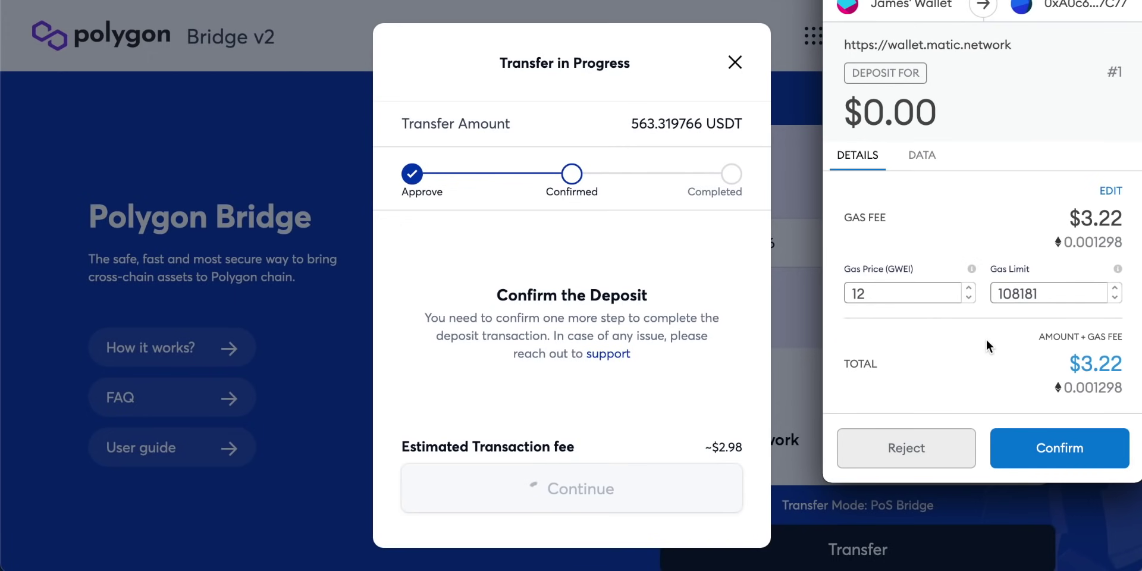
{"action": "left_click", "coordinate": [1055, 444]}
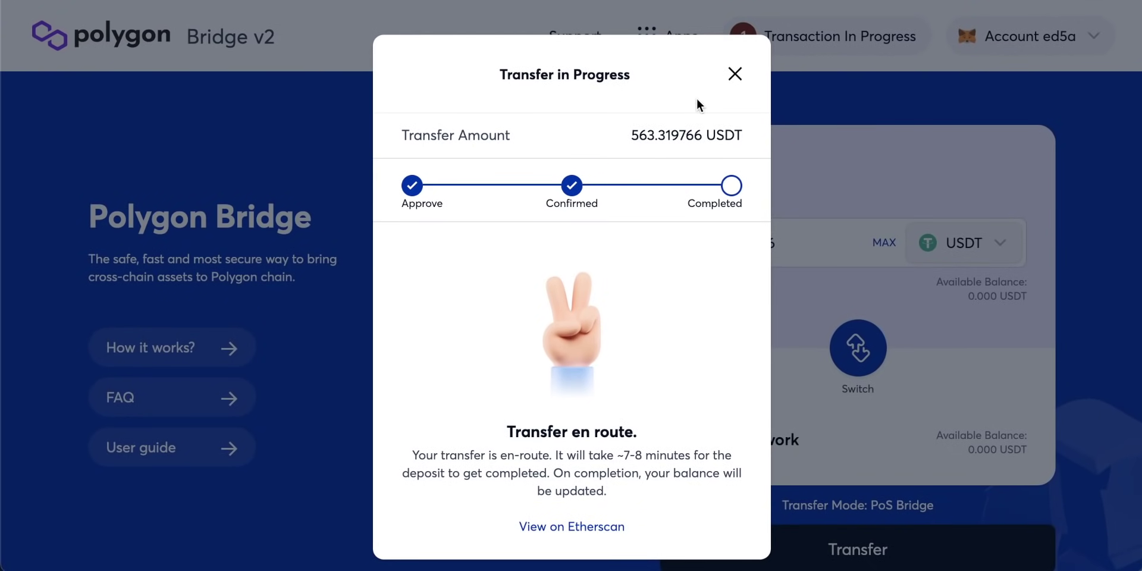
{"action": "left_click", "coordinate": [736, 75]}
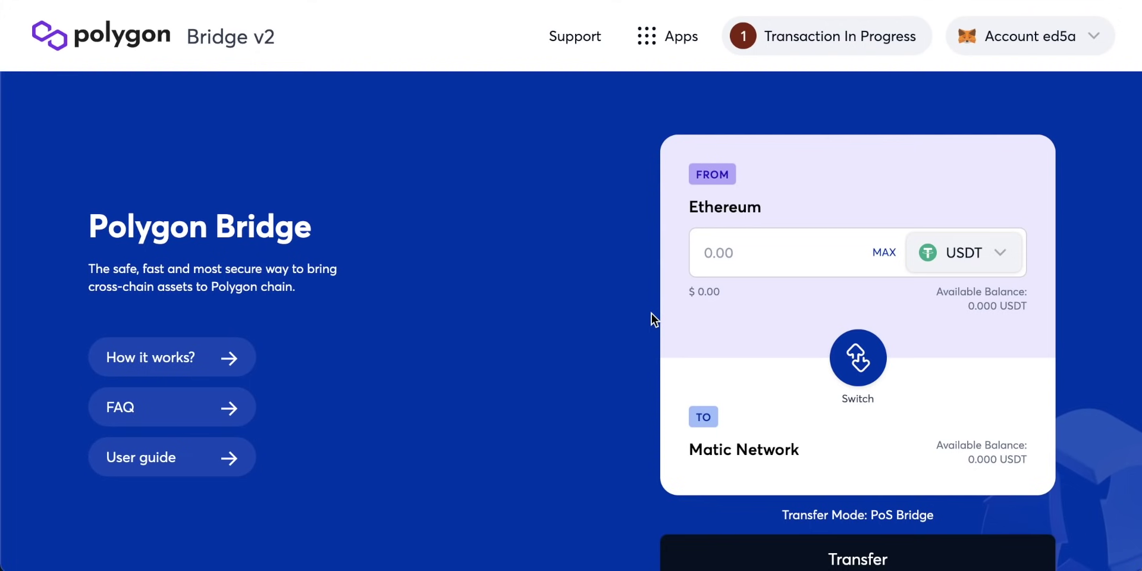
Step: Go back to the Matic mainnet wallet overview and view the pending USDT deposit
{"action": "scroll", "coordinate": [652, 313], "scroll_direction": "up", "scroll_amount": 2}
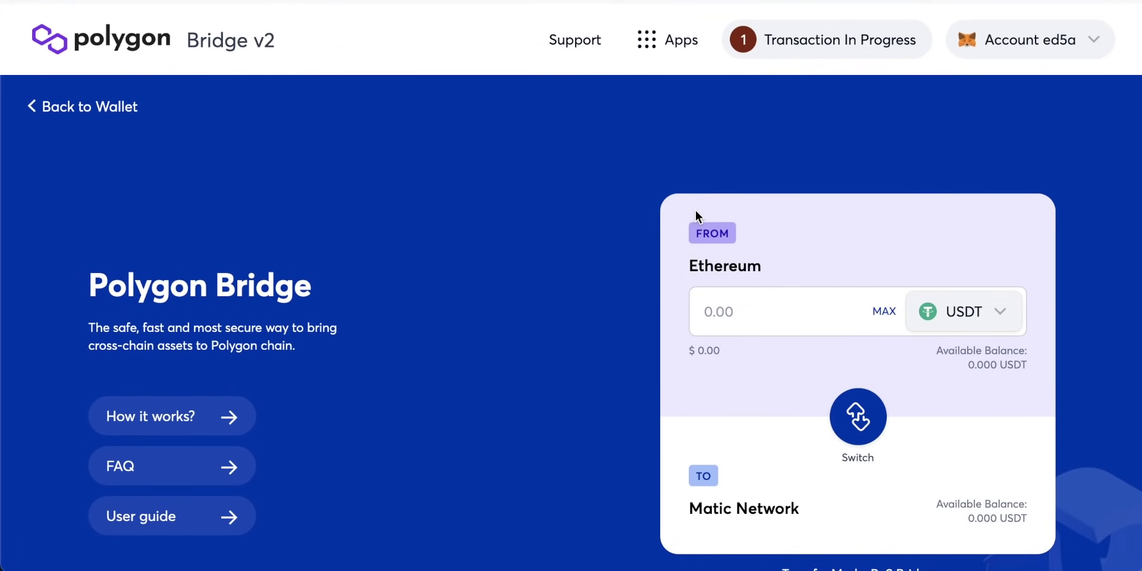
{"action": "left_click", "coordinate": [111, 112]}
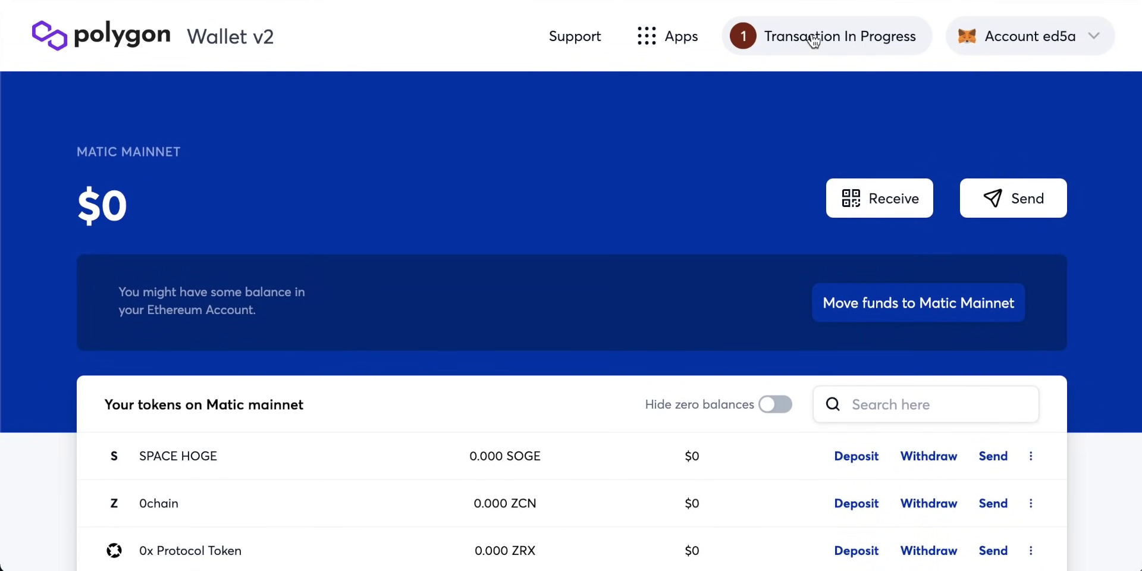
{"action": "left_click", "coordinate": [808, 40]}
Step: View the wallet's receiving address QR code, close it, and begin a Matic mainnet send
{"action": "left_click", "coordinate": [897, 211]}
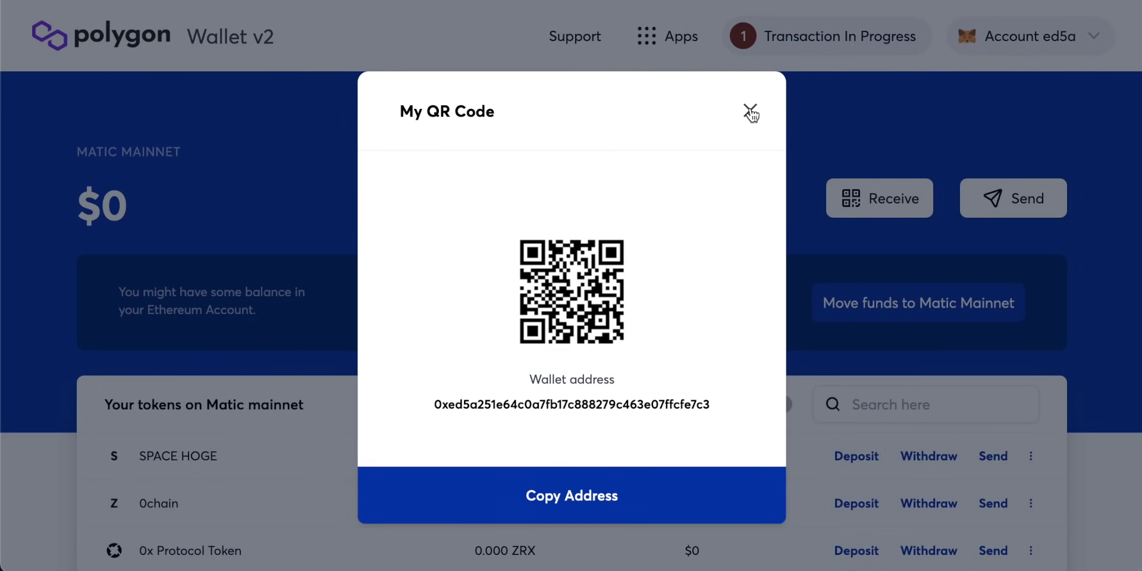
{"action": "left_click", "coordinate": [750, 112]}
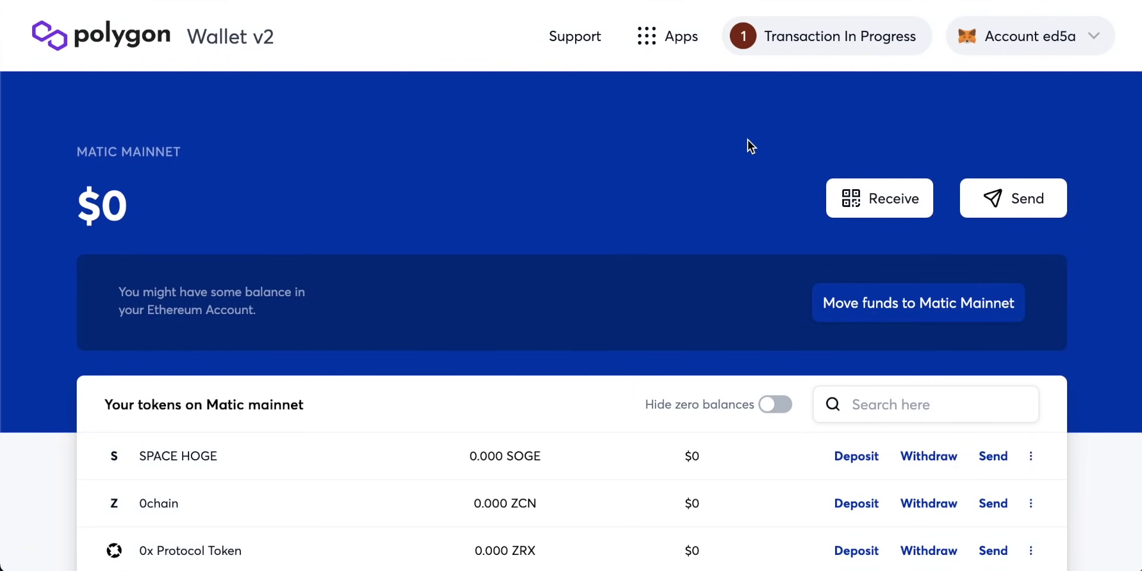
{"action": "left_click", "coordinate": [1010, 202]}
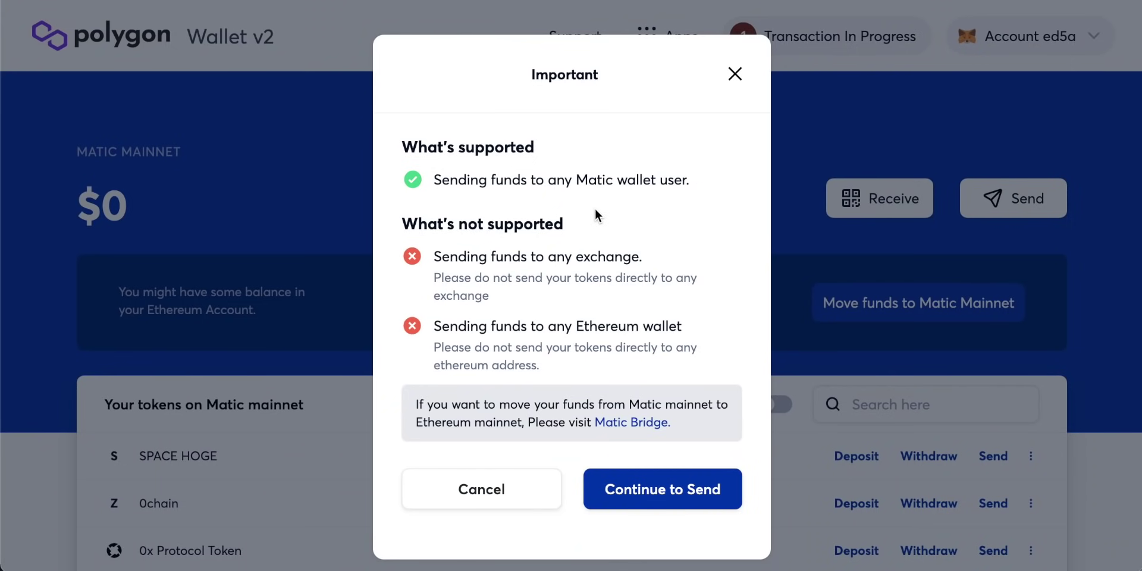
{"action": "left_click_drag", "start_coordinate": [457, 180], "coordinate": [675, 182]}
{"action": "left_click", "coordinate": [670, 180]}
{"action": "left_click_drag", "start_coordinate": [489, 257], "coordinate": [623, 258]}
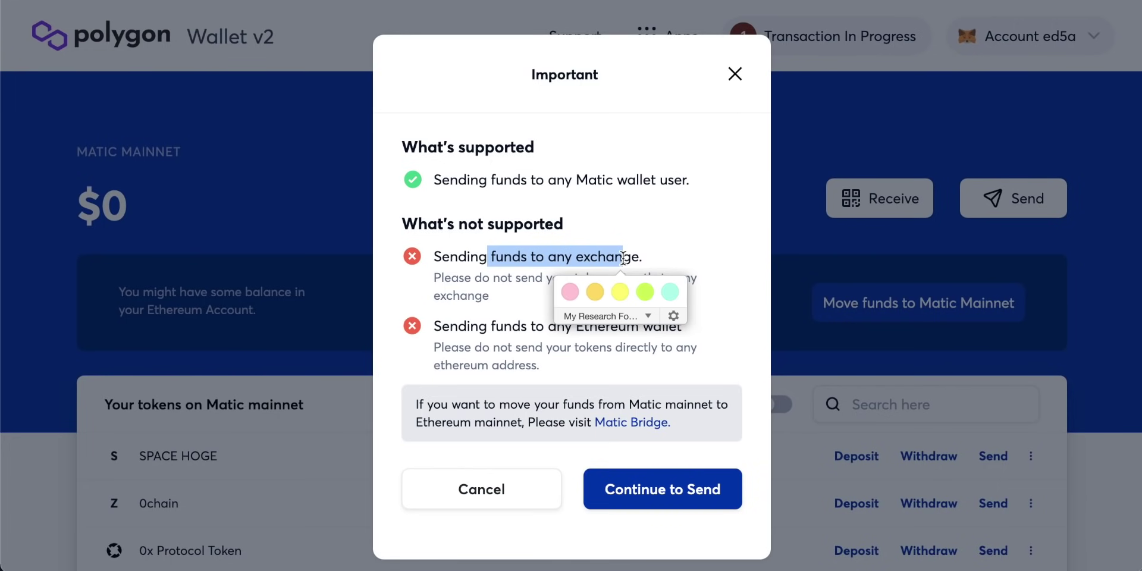
{"action": "left_click", "coordinate": [623, 258]}
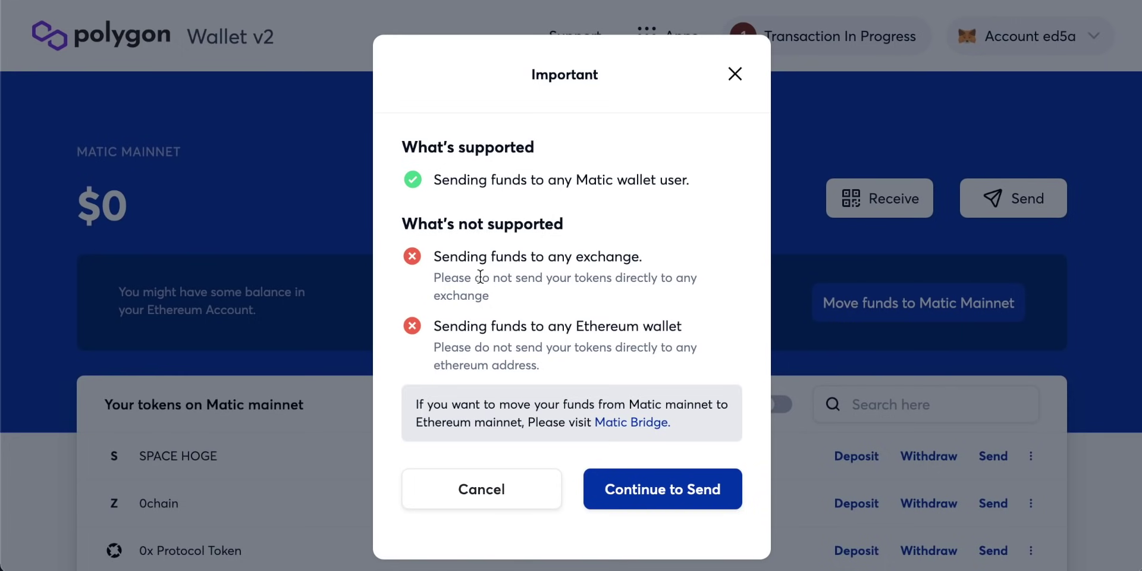
{"action": "left_click_drag", "start_coordinate": [497, 307], "coordinate": [475, 277]}
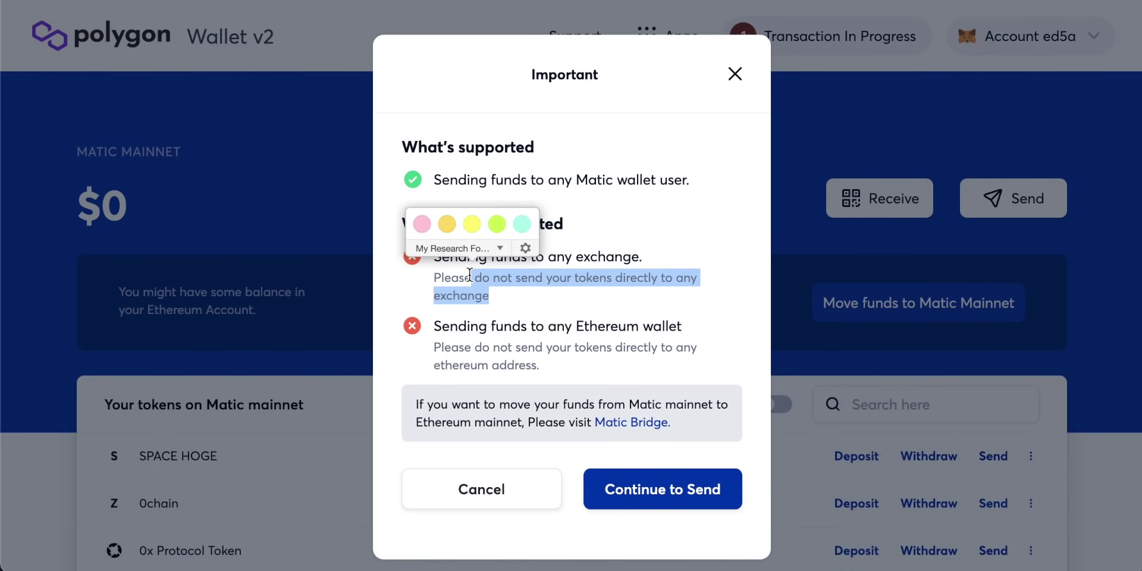
{"action": "left_click", "coordinate": [508, 278]}
{"action": "left_click_drag", "start_coordinate": [690, 181], "coordinate": [554, 179]}
{"action": "left_click", "coordinate": [553, 177]}
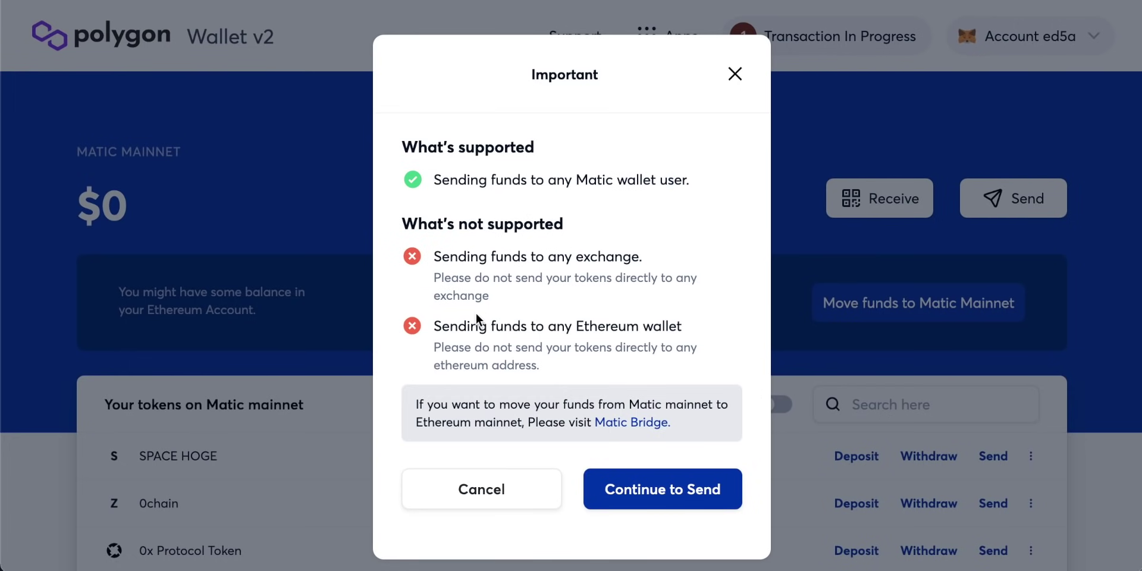
{"action": "left_click_drag", "start_coordinate": [449, 326], "coordinate": [665, 324]}
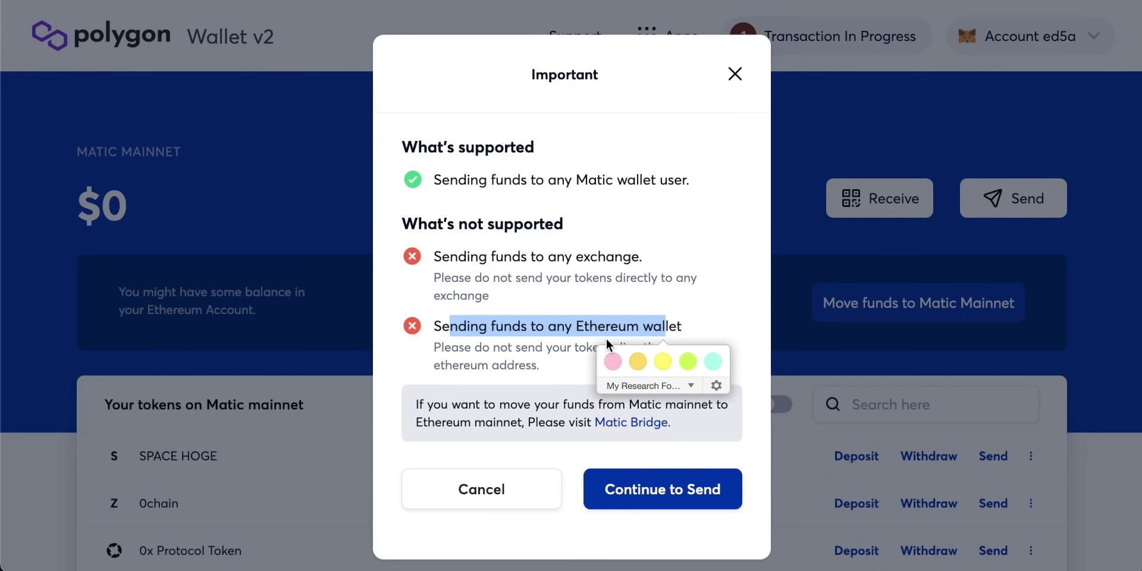
{"action": "left_click", "coordinate": [582, 331]}
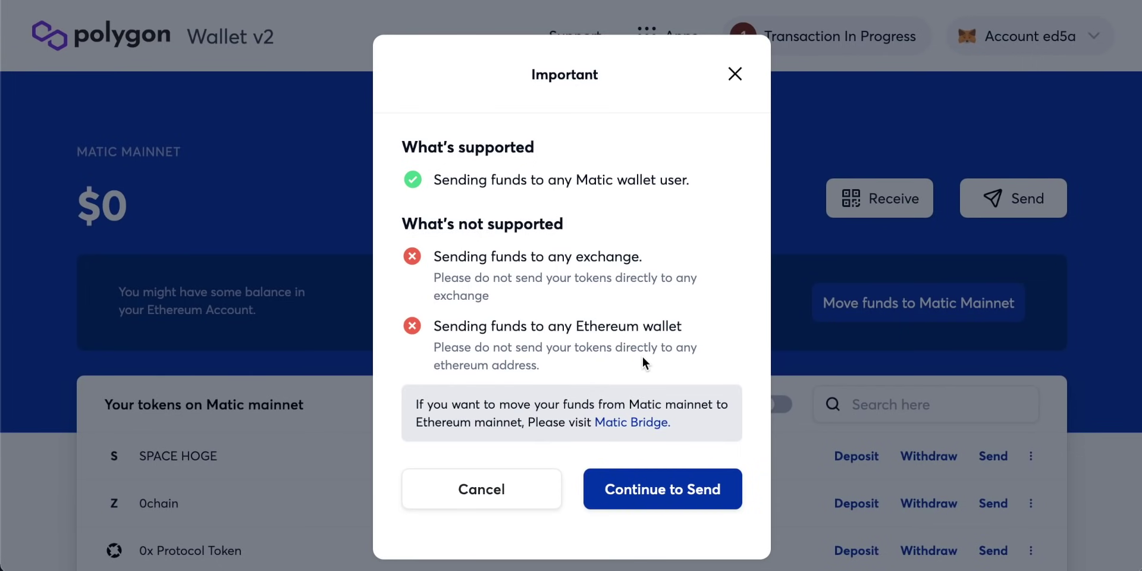
{"action": "left_click", "coordinate": [735, 73]}
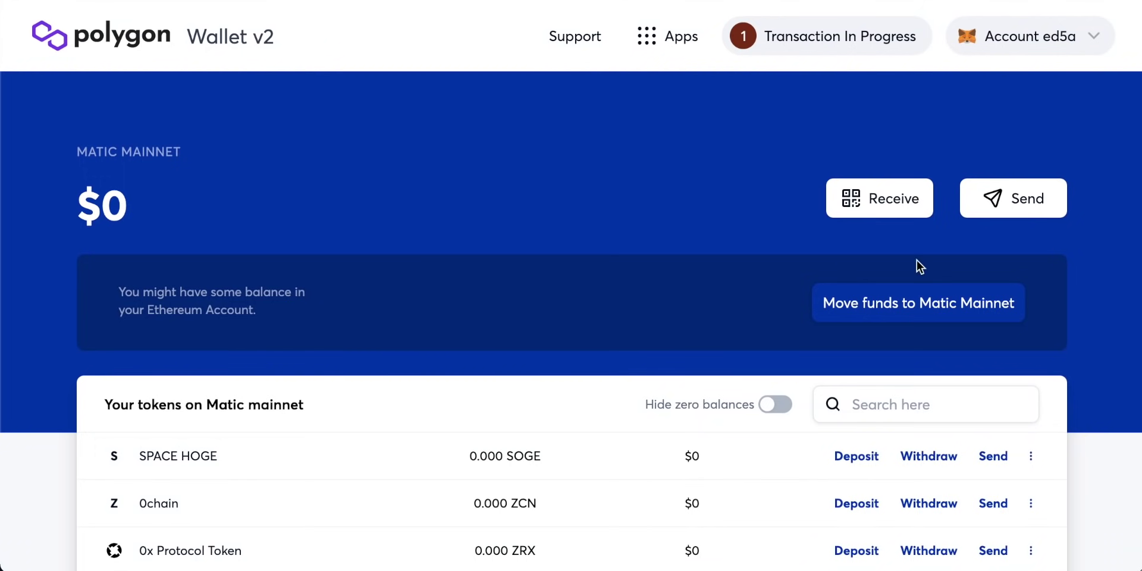
Step: Filter the token list by 'usdt' and open the USDT deposit form in Bridge v2
{"action": "scroll", "coordinate": [776, 211], "scroll_direction": "down", "scroll_amount": 2}
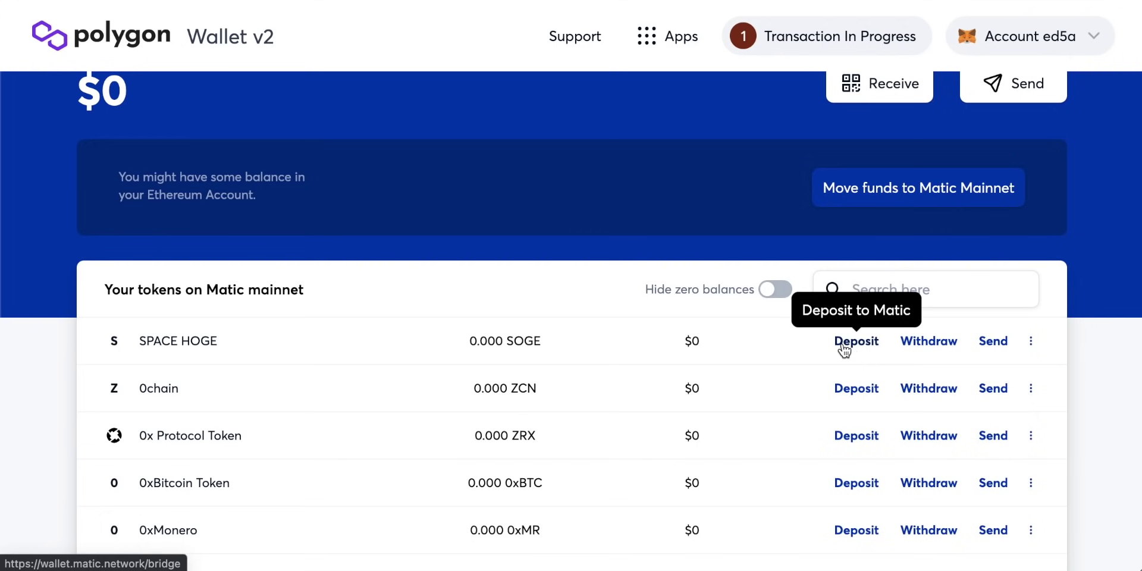
{"action": "left_click", "coordinate": [927, 283]}
{"action": "type", "text": "usdt"}
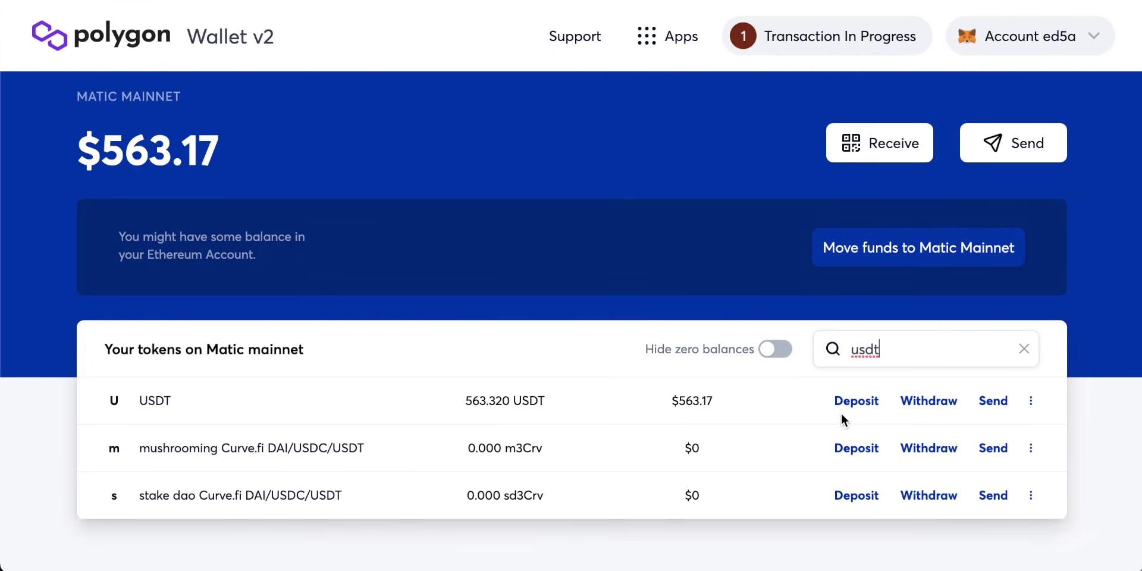
{"action": "left_click", "coordinate": [866, 406]}
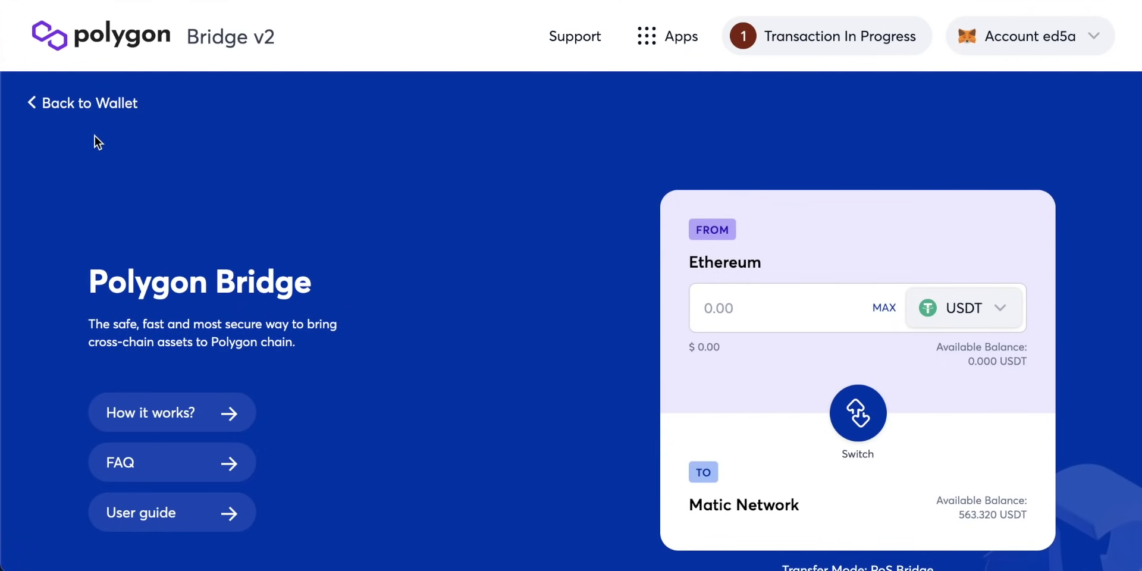
Step: Preview the USDT withdrawal to Ethereum, then return to the Matic Mainnet token list
{"action": "left_click", "coordinate": [67, 106]}
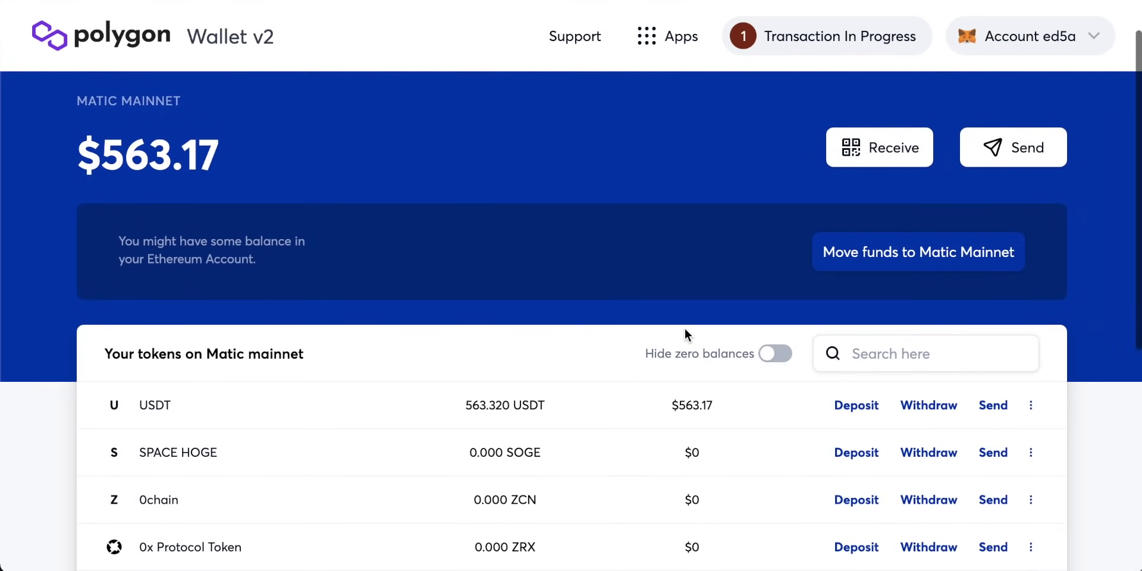
{"action": "scroll", "coordinate": [690, 339], "scroll_direction": "down", "scroll_amount": 1}
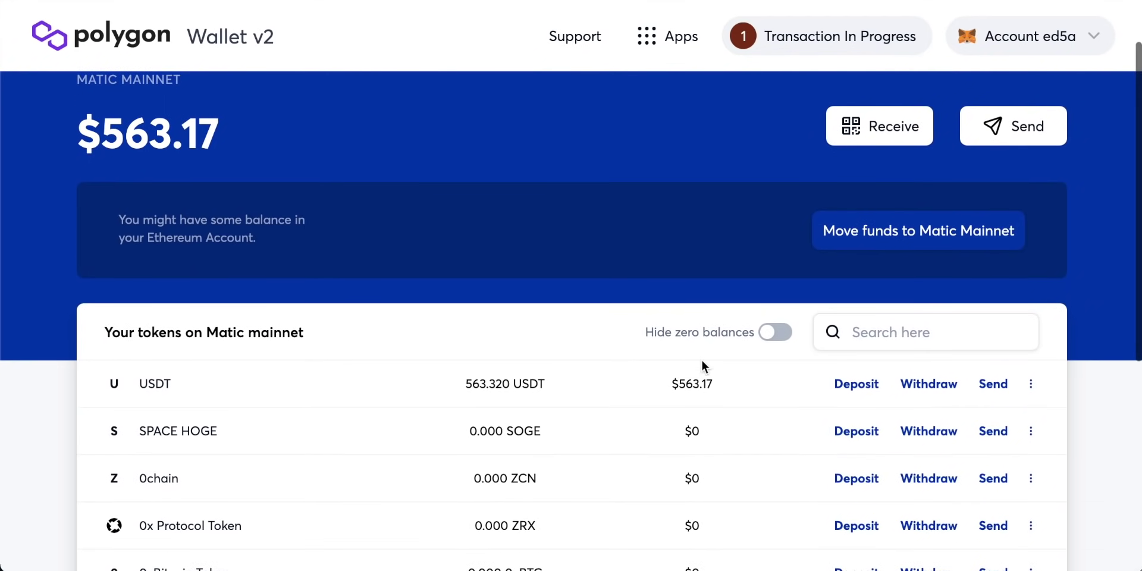
{"action": "left_click", "coordinate": [931, 385]}
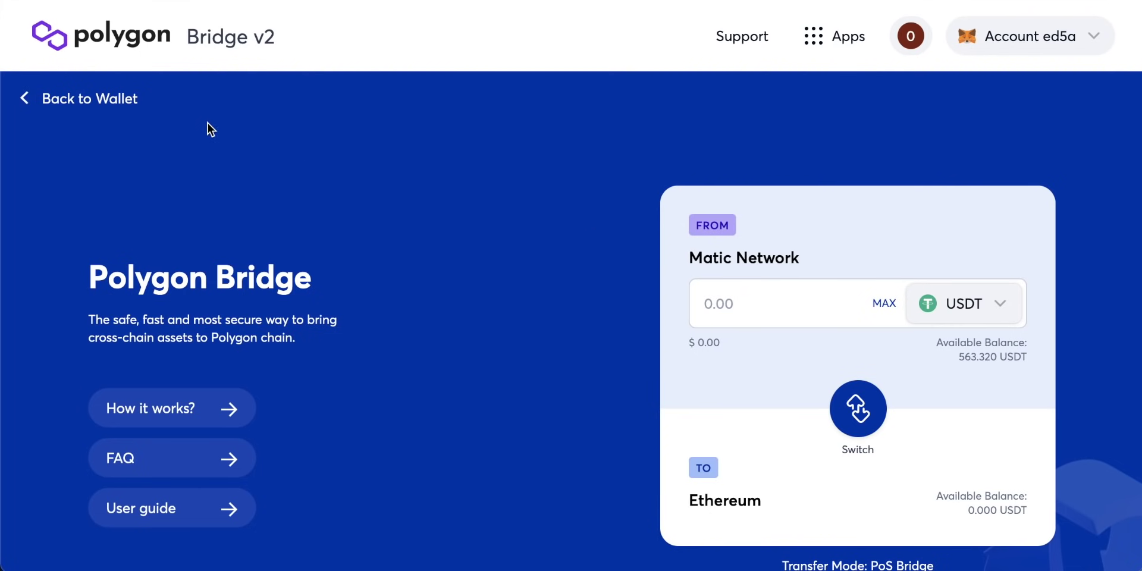
{"action": "left_click", "coordinate": [74, 103]}
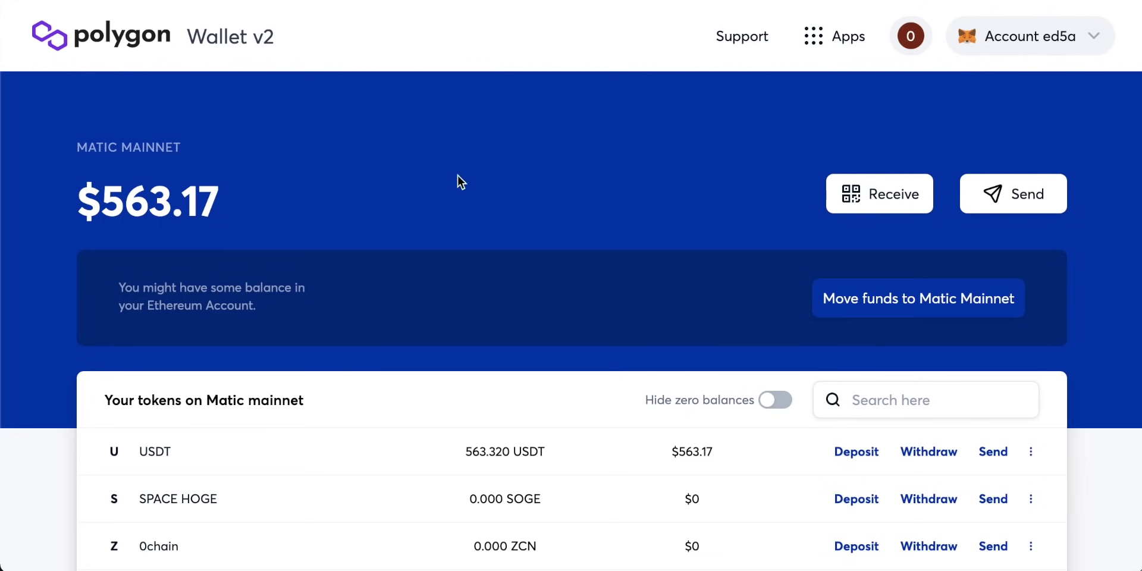
Step: Highlight the $563.17 Matic Mainnet balance and check the 563.320 USDT holding
{"action": "triple_click", "coordinate": [86, 207]}
{"action": "left_click", "coordinate": [71, 183]}
{"action": "triple_click", "coordinate": [81, 196]}
{"action": "left_click", "coordinate": [189, 212]}
{"action": "left_click_drag", "start_coordinate": [226, 207], "coordinate": [83, 202]}
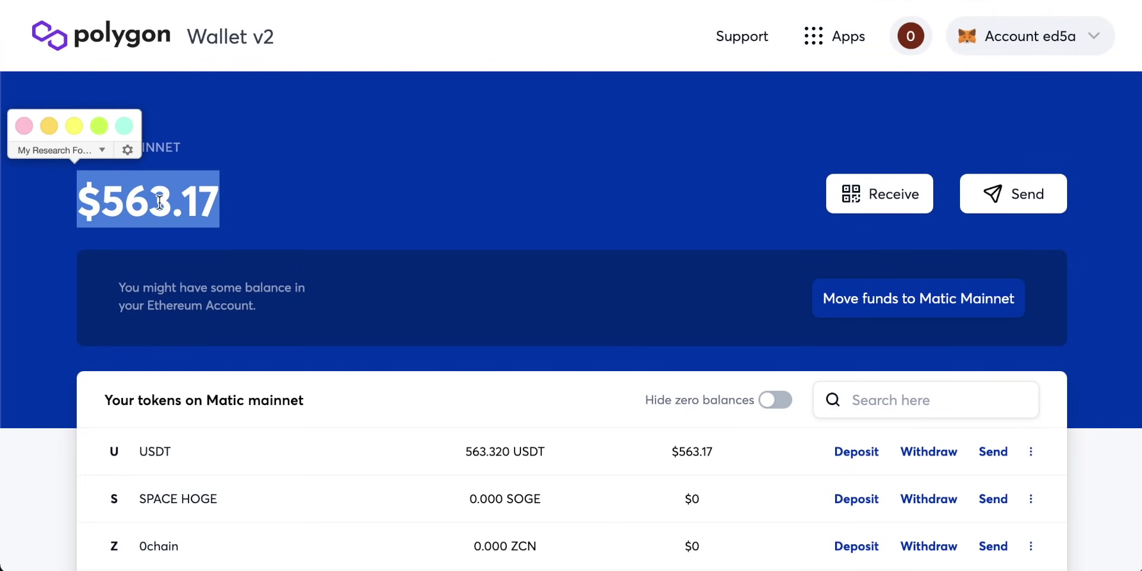
{"action": "left_click", "coordinate": [185, 198]}
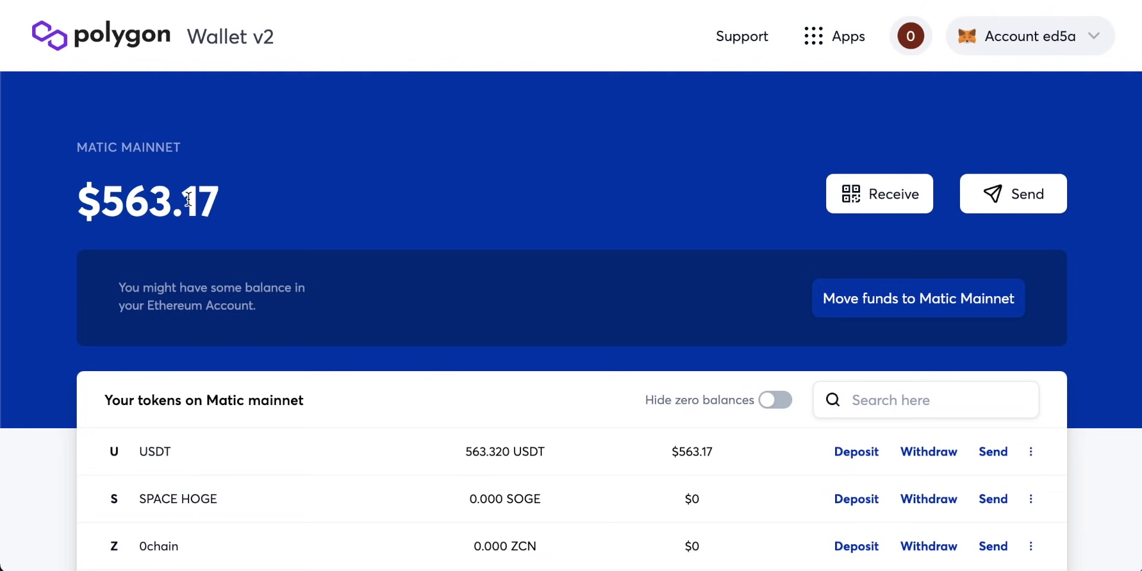
{"action": "scroll", "coordinate": [231, 205], "scroll_direction": "down", "scroll_amount": 1}
{"action": "scroll", "coordinate": [231, 202], "scroll_direction": "down", "scroll_amount": 1}
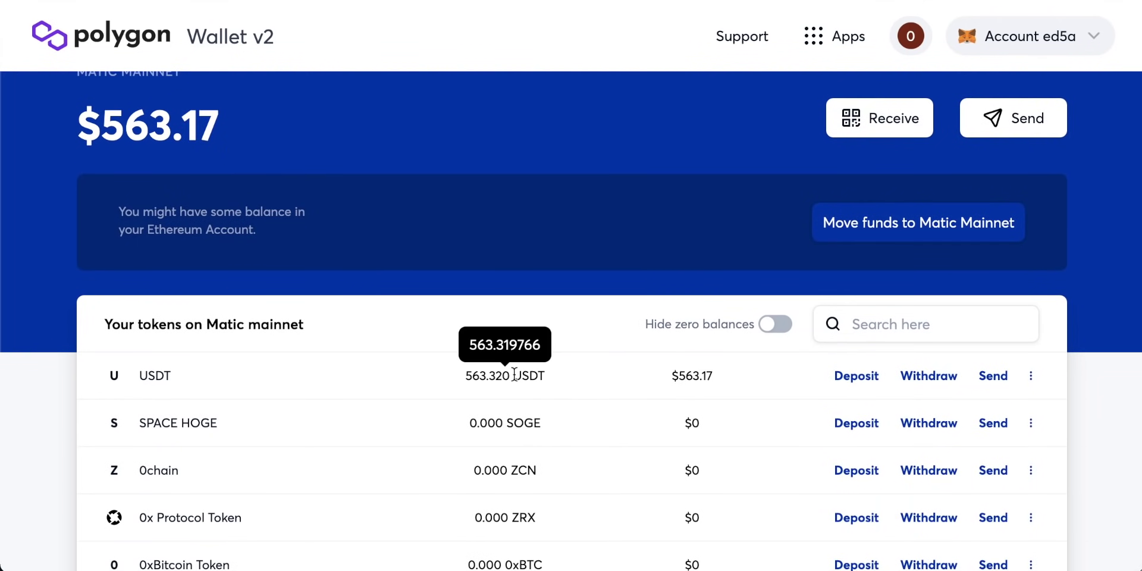
{"action": "scroll", "coordinate": [369, 143], "scroll_direction": "up", "scroll_amount": 2}
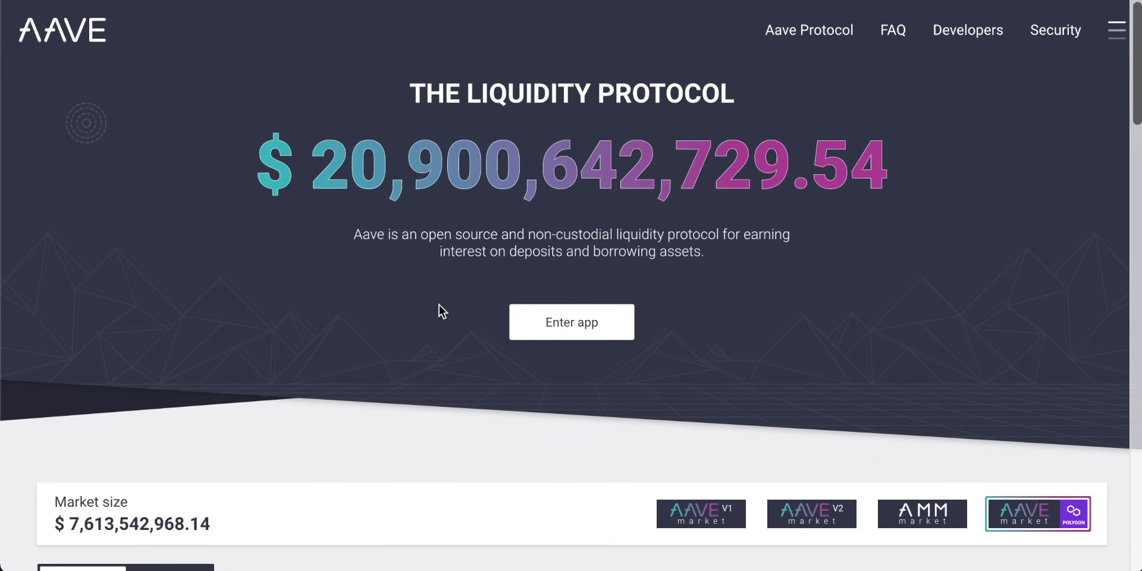
Step: Scroll through Aave's Polygon market deposit rates, then switch back to the wallet tab
{"action": "scroll", "coordinate": [439, 306], "scroll_direction": "down", "scroll_amount": 6}
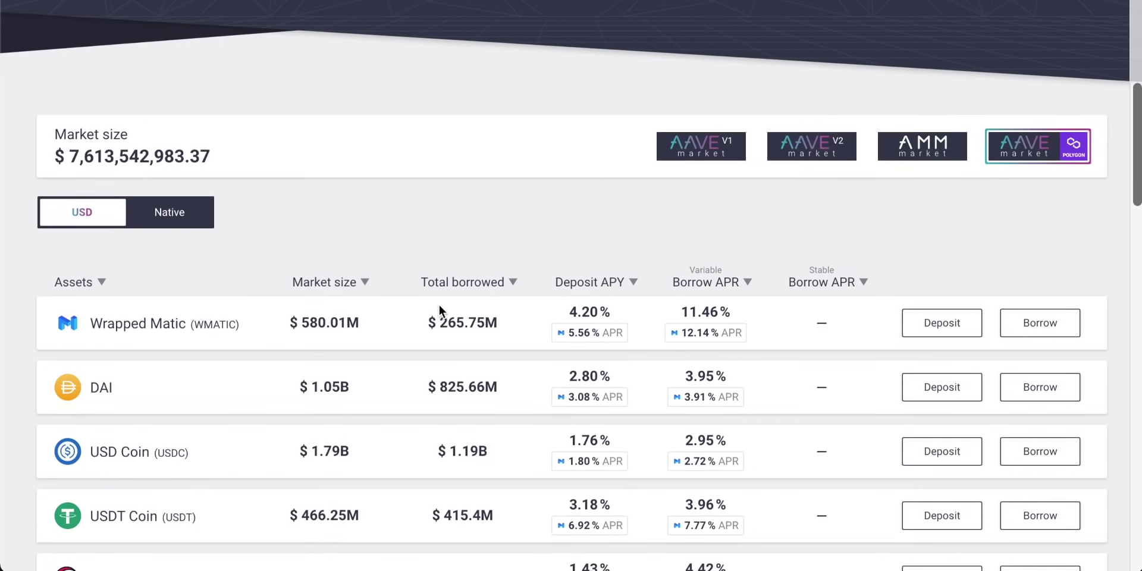
{"action": "scroll", "coordinate": [437, 345], "scroll_direction": "up", "scroll_amount": 6}
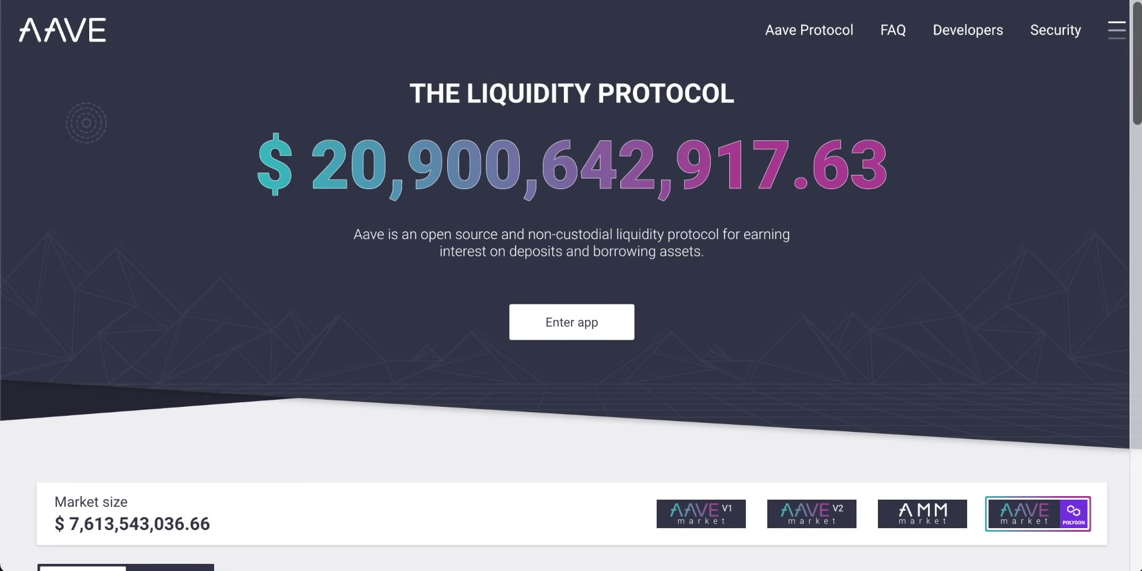
{"action": "key", "text": "ctrl+Tab"}
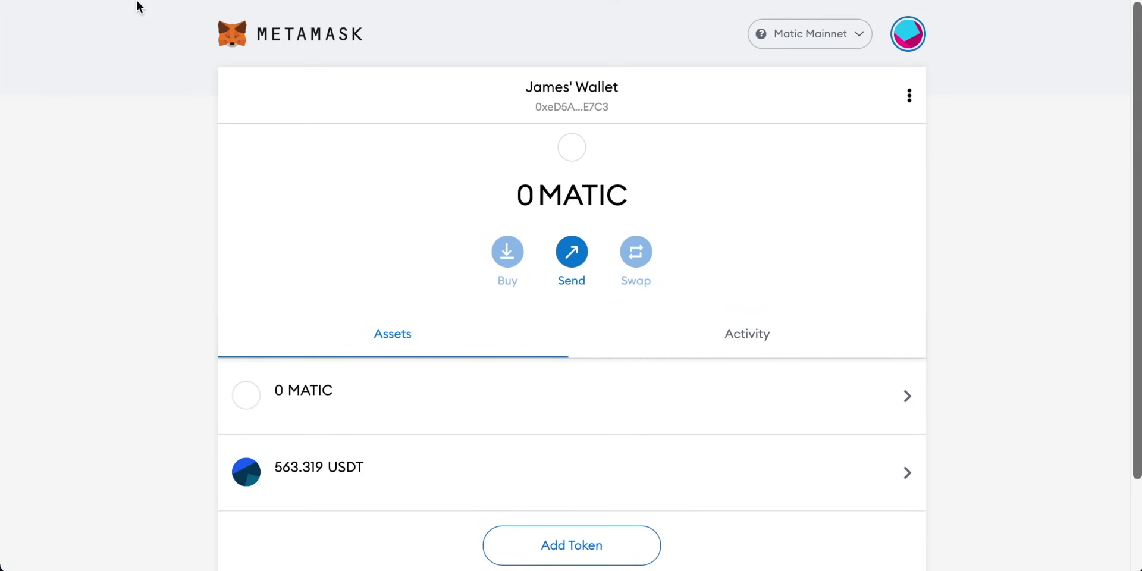
Step: Switch MetaMask to Ethereum Mainnet and check its 1.0066 ETH and 35.028 MATIC balances
{"action": "left_click", "coordinate": [797, 31]}
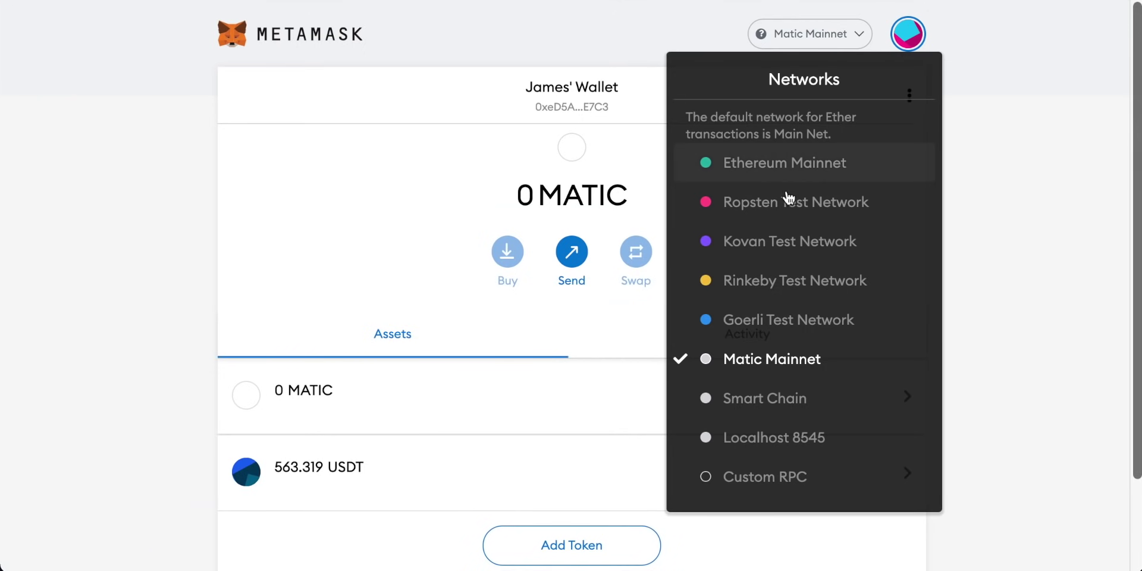
{"action": "left_click", "coordinate": [789, 169]}
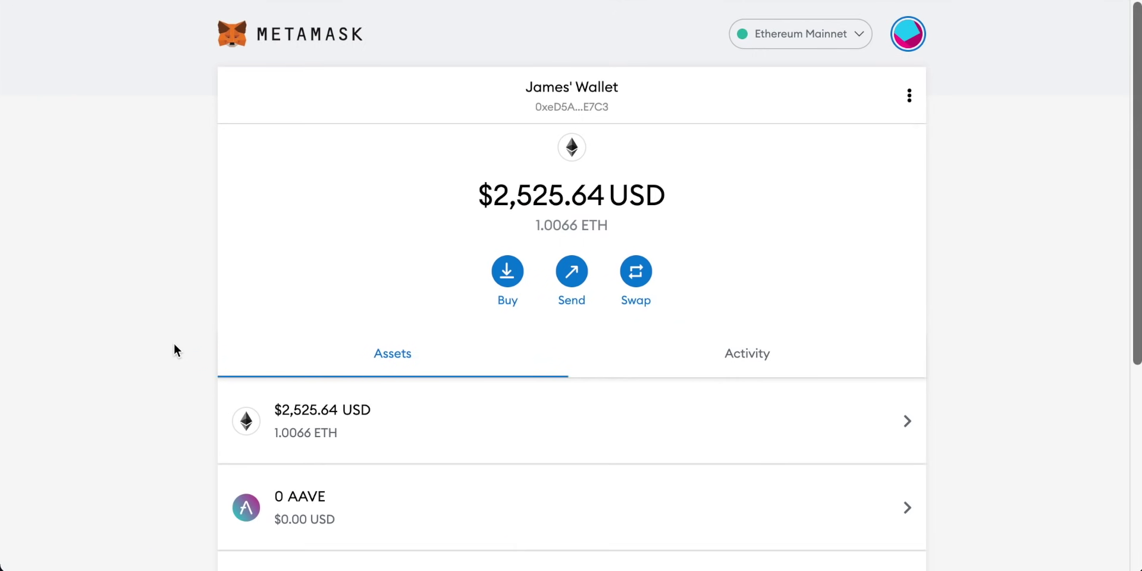
{"action": "scroll", "coordinate": [176, 350], "scroll_direction": "down", "scroll_amount": 3}
{"action": "mouse_move", "coordinate": [466, 428]}
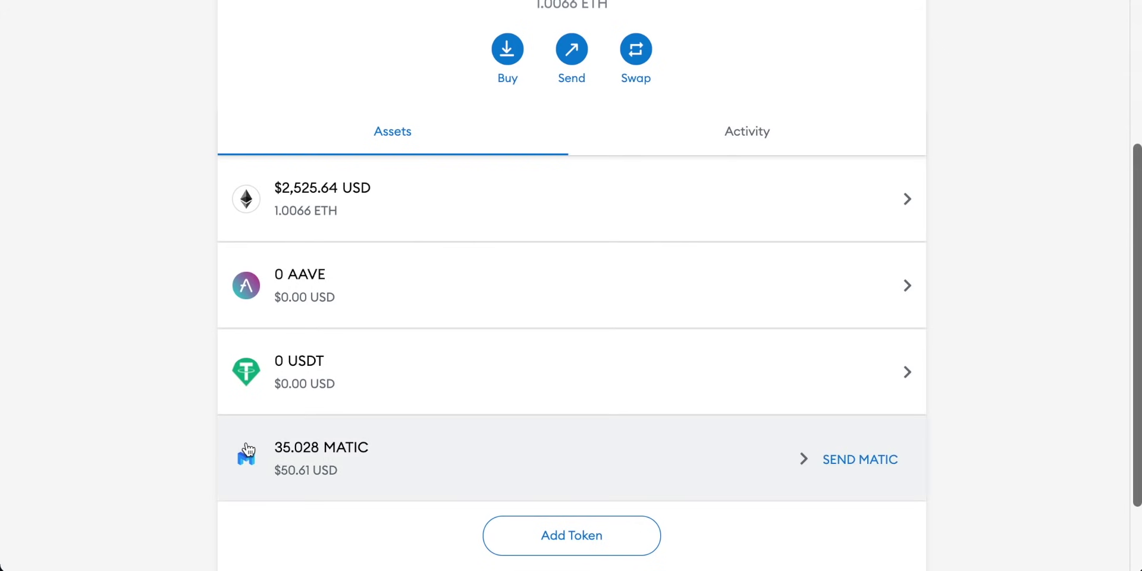
{"action": "scroll", "coordinate": [172, 374], "scroll_direction": "up", "scroll_amount": 4}
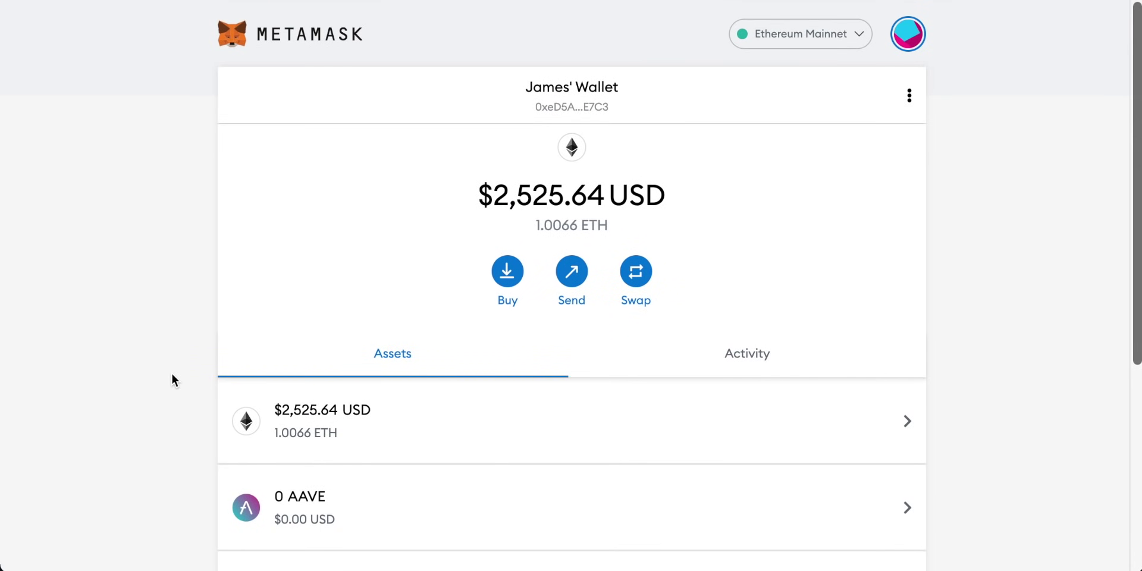
{"action": "scroll", "coordinate": [172, 375], "scroll_direction": "down", "scroll_amount": 1}
{"action": "scroll", "coordinate": [172, 375], "scroll_direction": "up", "scroll_amount": 1}
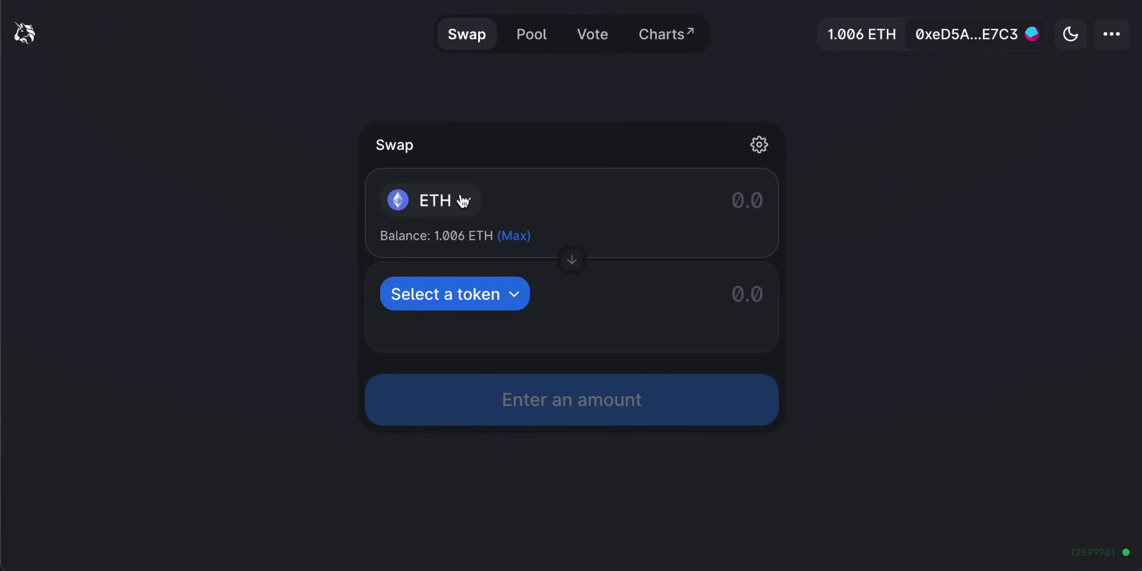
Step: Set MATIC as the Uniswap output token, showing the 35.02 MATIC balance
{"action": "left_click", "coordinate": [517, 296]}
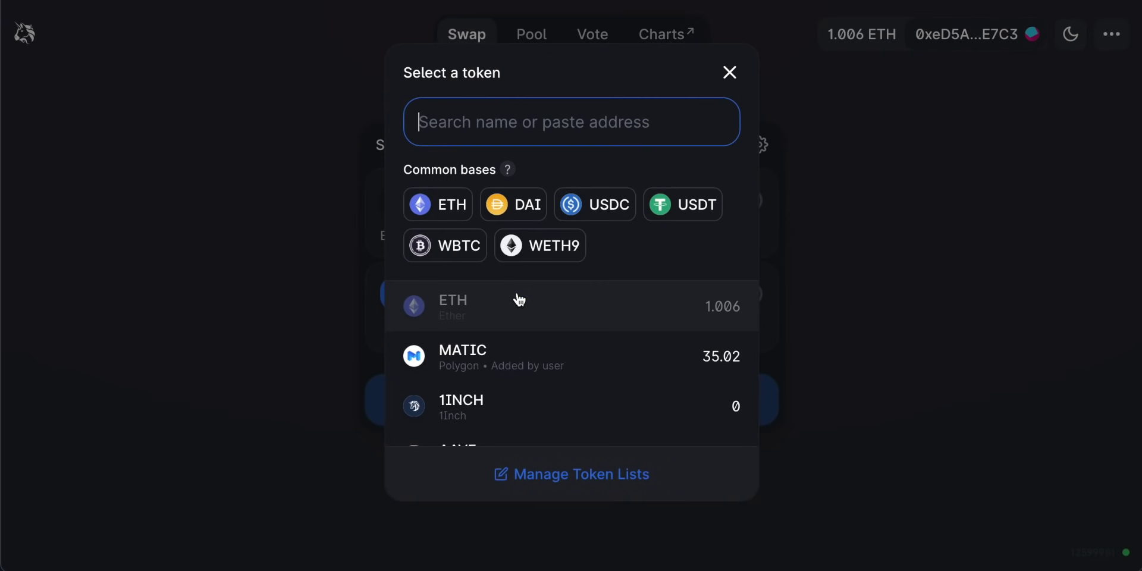
{"action": "left_click", "coordinate": [469, 355]}
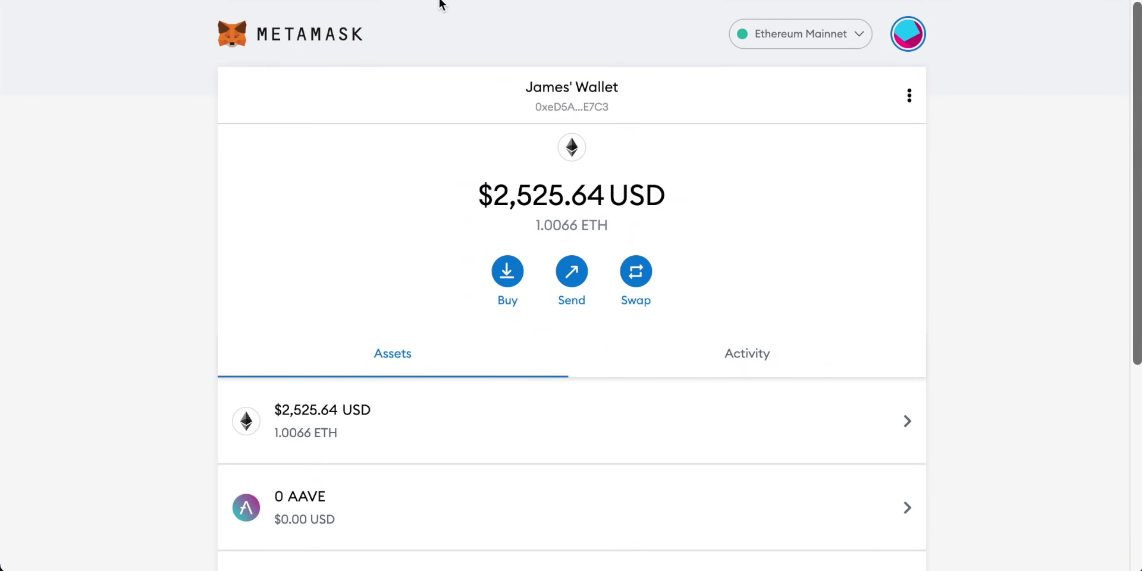
Step: Switch MetaMask back to Matic Mainnet, holding 0 MATIC and 563.319 USDT
{"action": "left_click", "coordinate": [838, 39]}
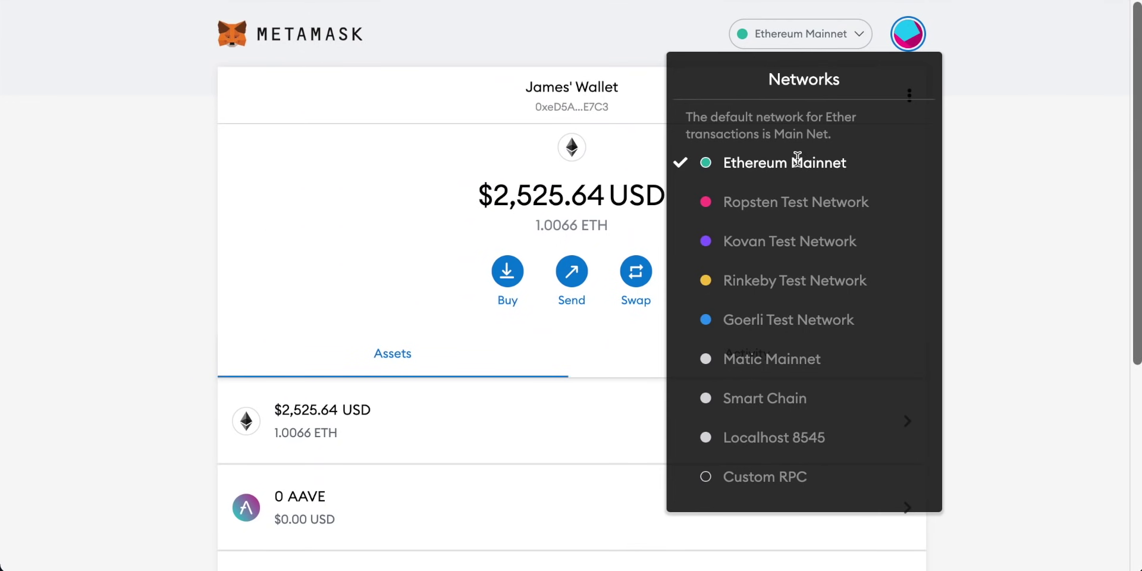
{"action": "left_click", "coordinate": [757, 359]}
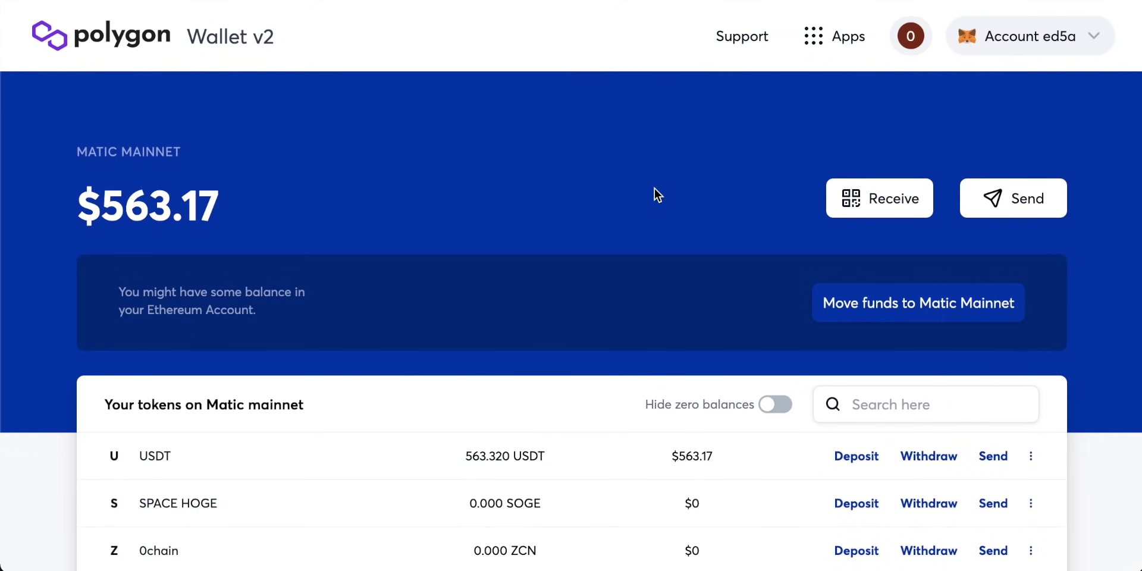
{"action": "scroll", "coordinate": [656, 194], "scroll_direction": "down", "scroll_amount": 2}
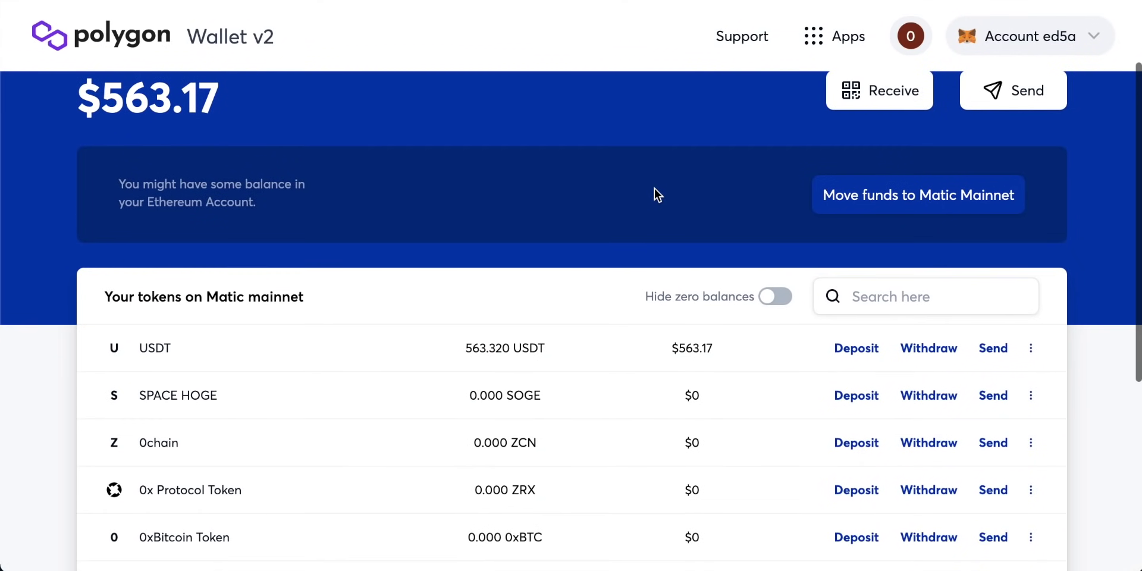
Step: Deposit the full 35.028 MATIC balance from Ethereum to Matic Network
{"action": "type", "text": "matic"}
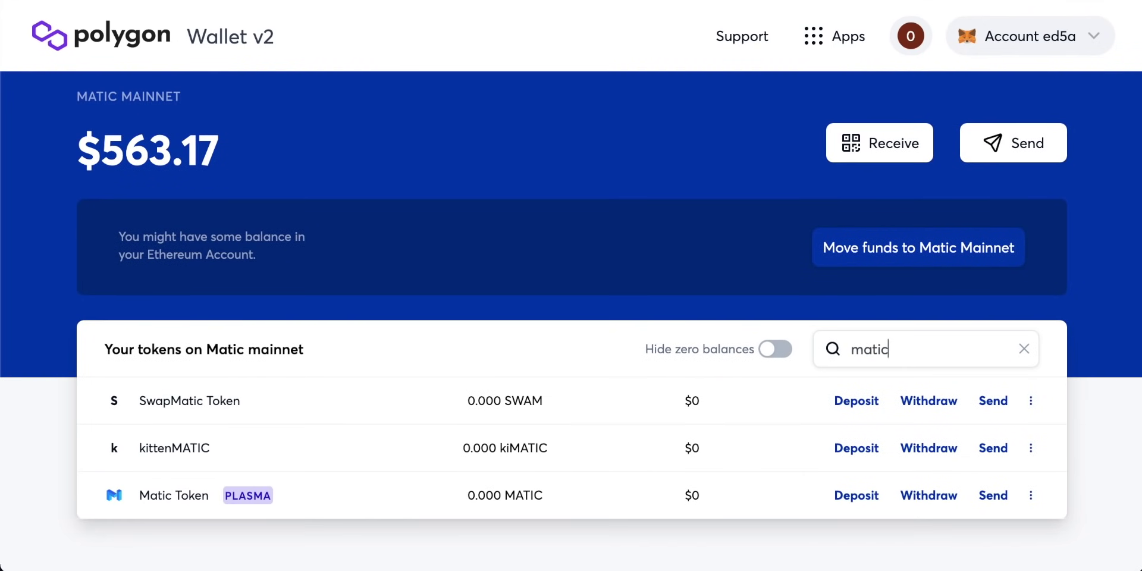
{"action": "mouse_move", "coordinate": [470, 510]}
{"action": "left_click", "coordinate": [855, 499]}
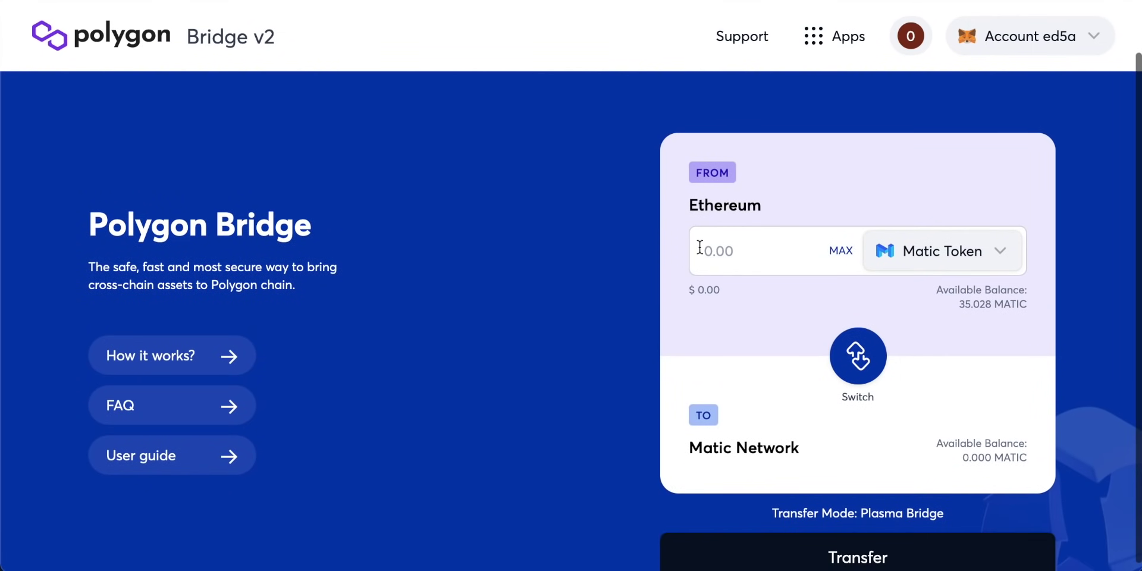
{"action": "left_click", "coordinate": [842, 253]}
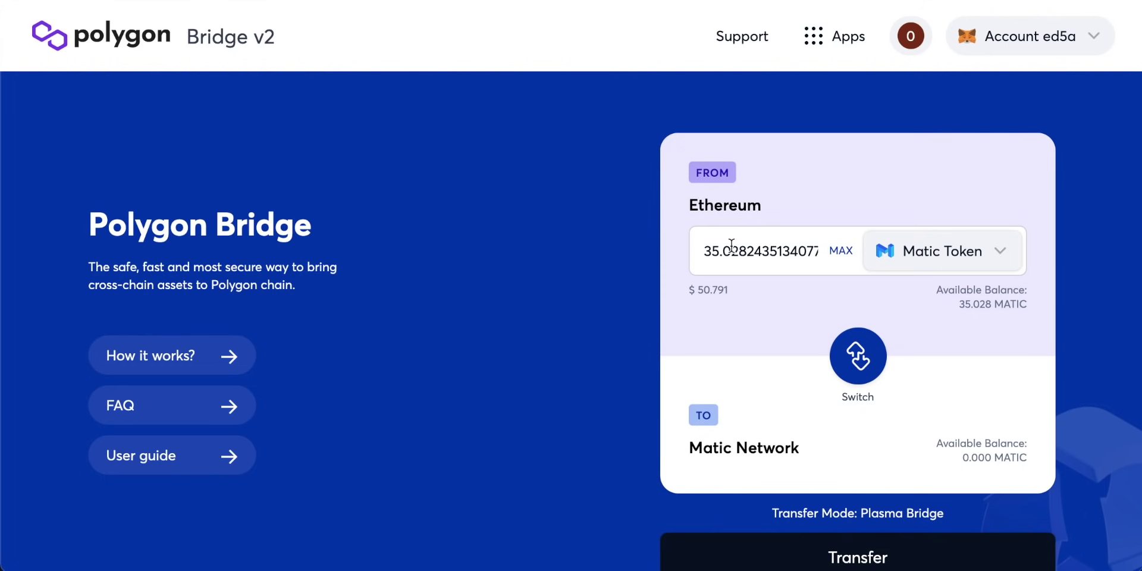
{"action": "scroll", "coordinate": [717, 280], "scroll_direction": "down", "scroll_amount": 1}
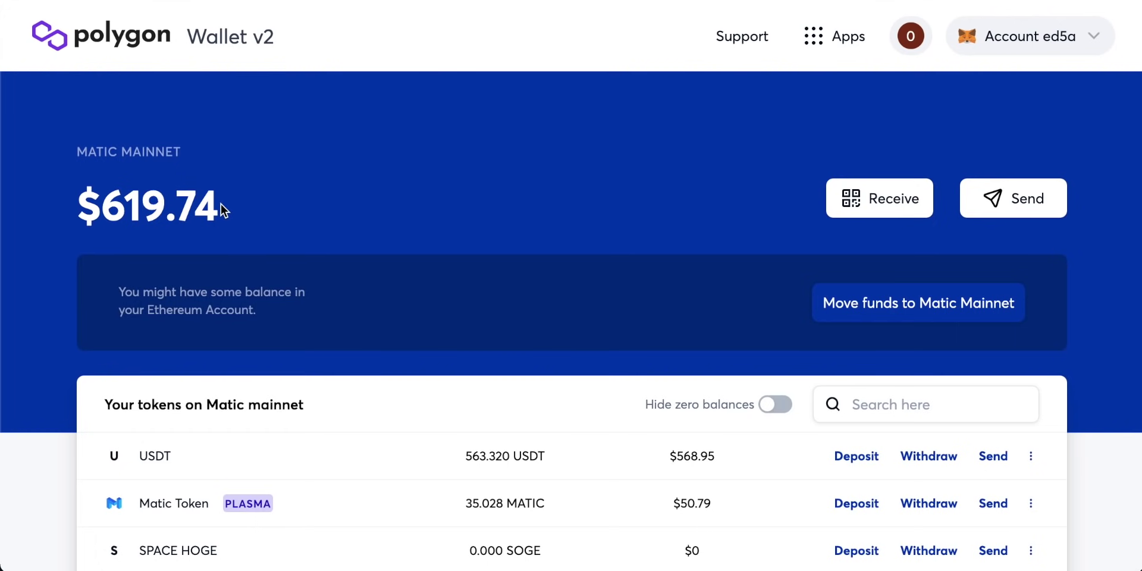
Step: Review the Matic mainnet token list: 563.320 USDT and 35.028 MATIC, totaling $619.74
{"action": "left_click_drag", "start_coordinate": [220, 209], "coordinate": [93, 206]}
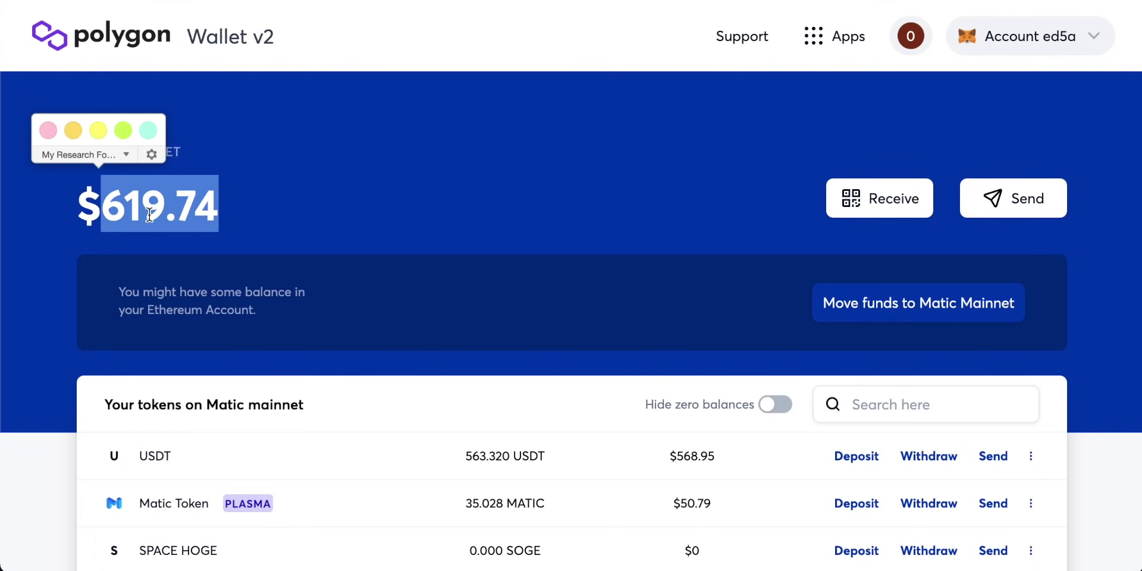
{"action": "left_click", "coordinate": [183, 205]}
{"action": "scroll", "coordinate": [305, 202], "scroll_direction": "down", "scroll_amount": 2}
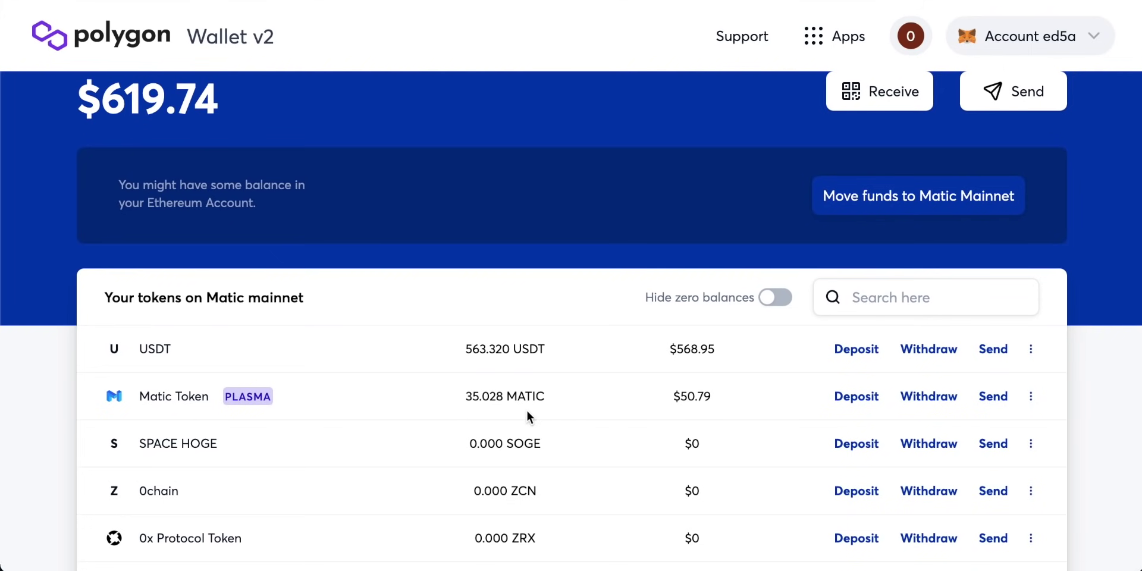
{"action": "mouse_move", "coordinate": [694, 391]}
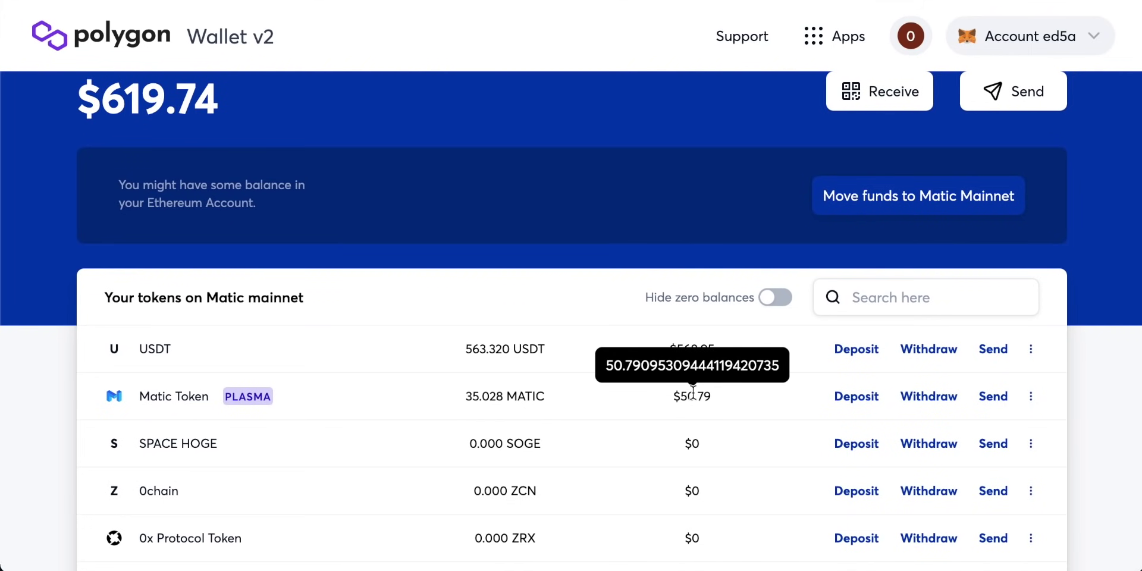
{"action": "scroll", "coordinate": [516, 398], "scroll_direction": "up", "scroll_amount": 2}
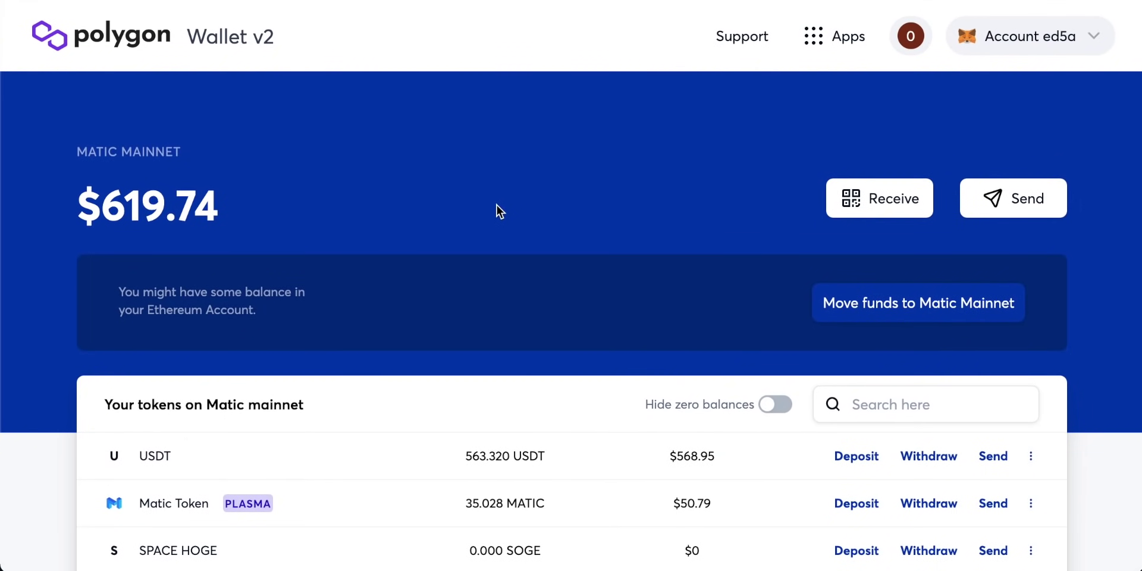
{"action": "scroll", "coordinate": [499, 209], "scroll_direction": "down", "scroll_amount": 3}
{"action": "scroll", "coordinate": [501, 369], "scroll_direction": "up", "scroll_amount": 3}
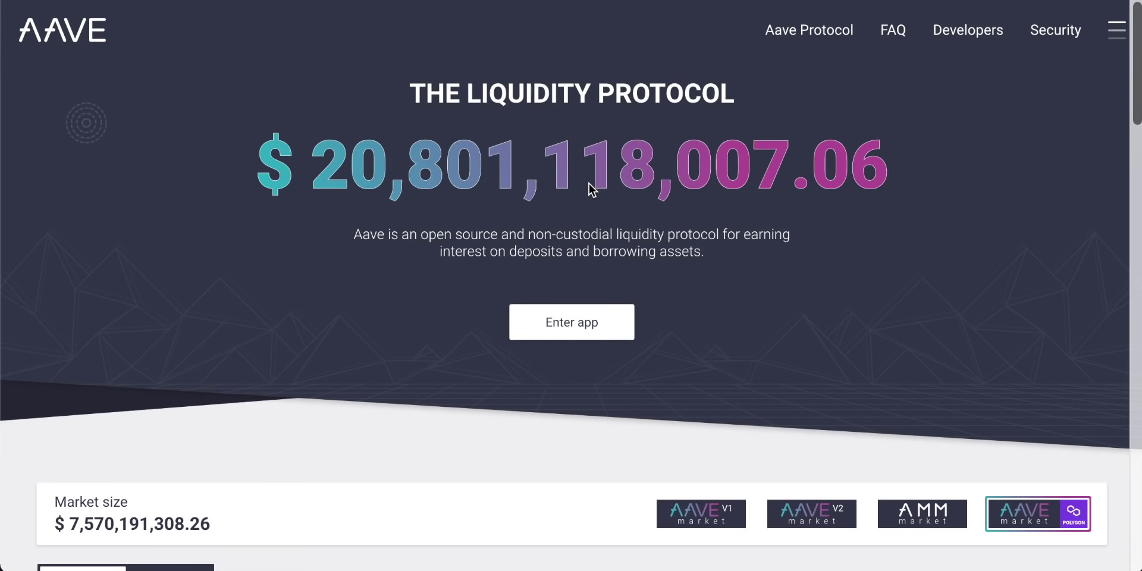
{"action": "scroll", "coordinate": [589, 184], "scroll_direction": "down", "scroll_amount": 2}
{"action": "scroll", "coordinate": [589, 184], "scroll_direction": "up", "scroll_amount": 2}
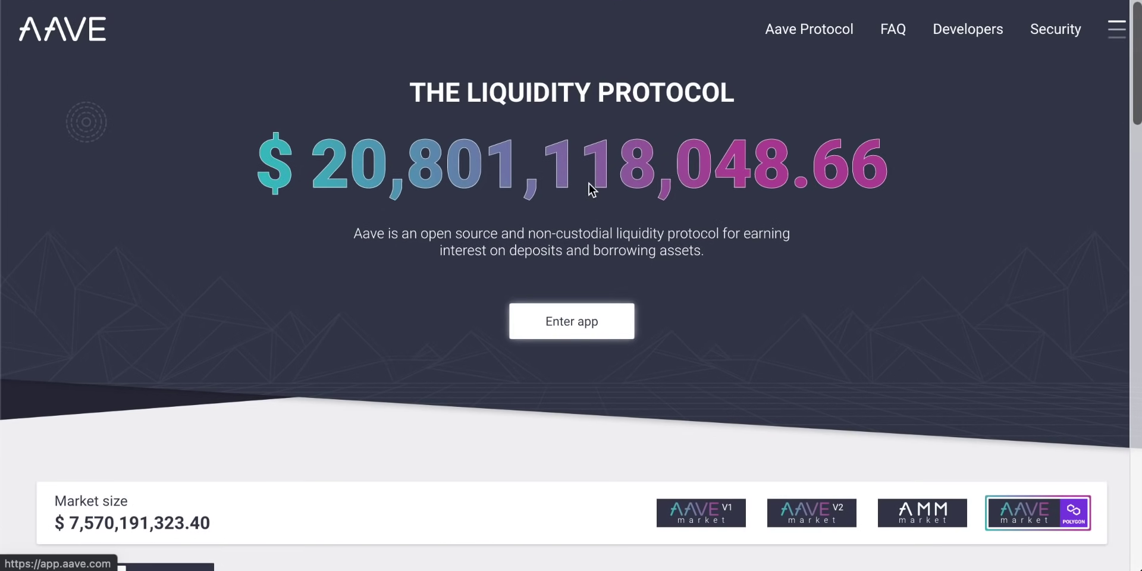
{"action": "scroll", "coordinate": [755, 231], "scroll_direction": "down", "scroll_amount": 3}
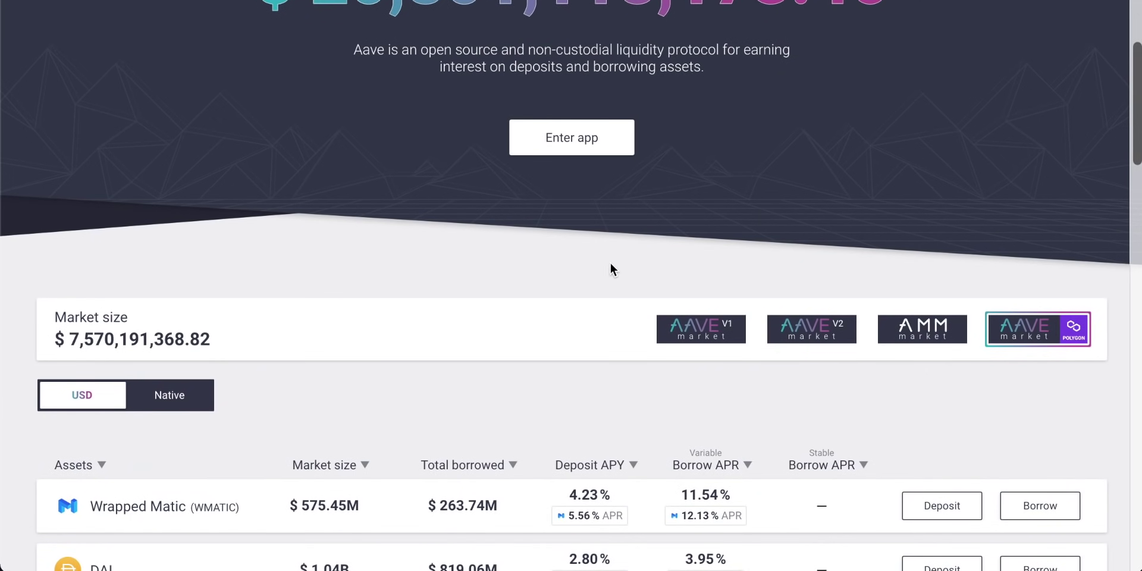
{"action": "scroll", "coordinate": [591, 275], "scroll_direction": "down", "scroll_amount": 1}
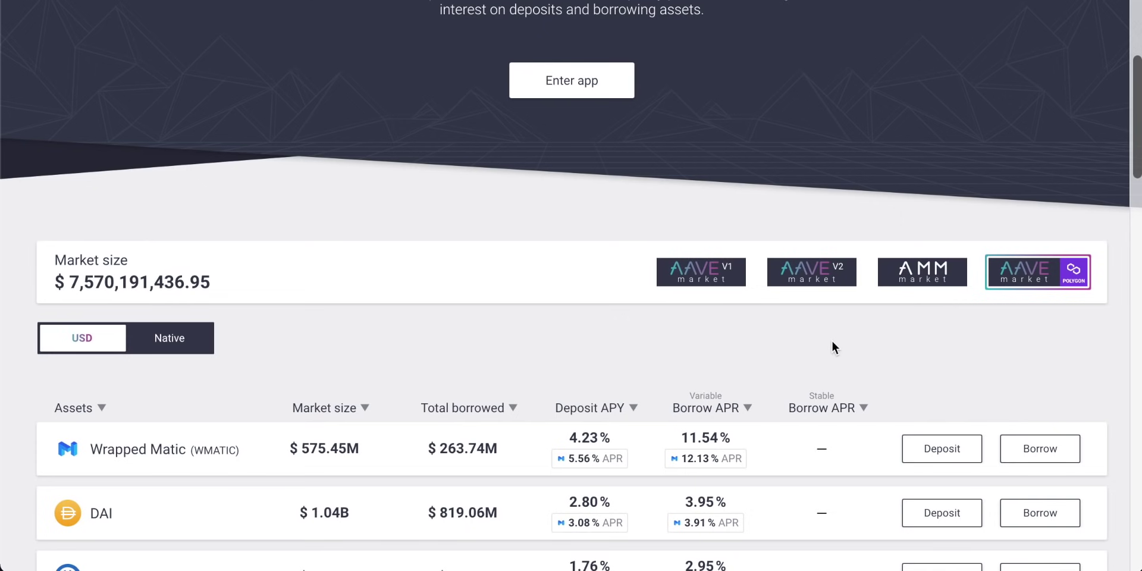
{"action": "scroll", "coordinate": [833, 342], "scroll_direction": "up", "scroll_amount": 2}
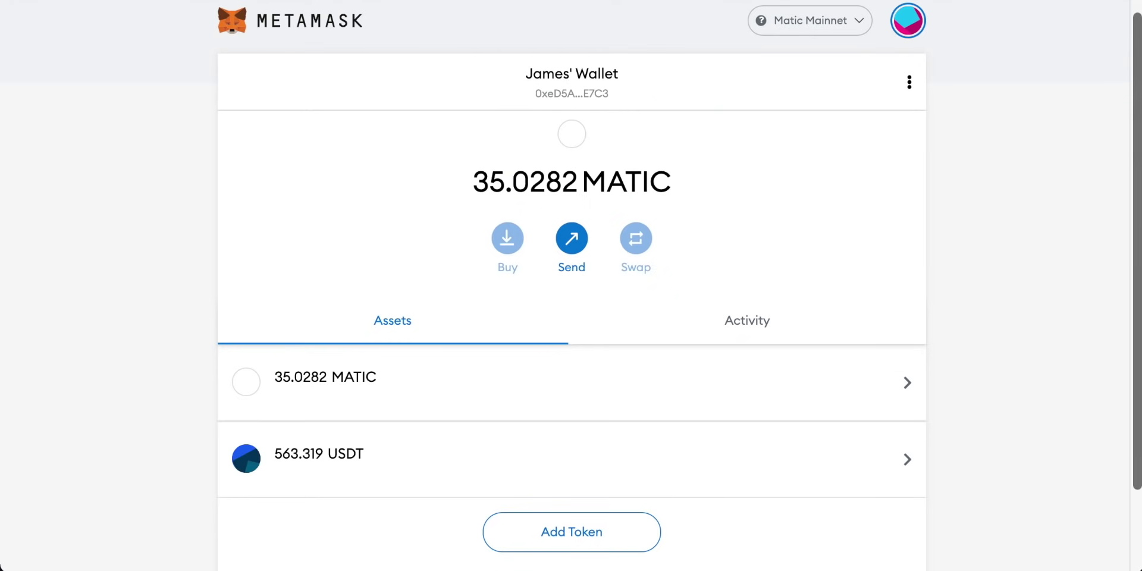
{"action": "left_click", "coordinate": [842, 31]}
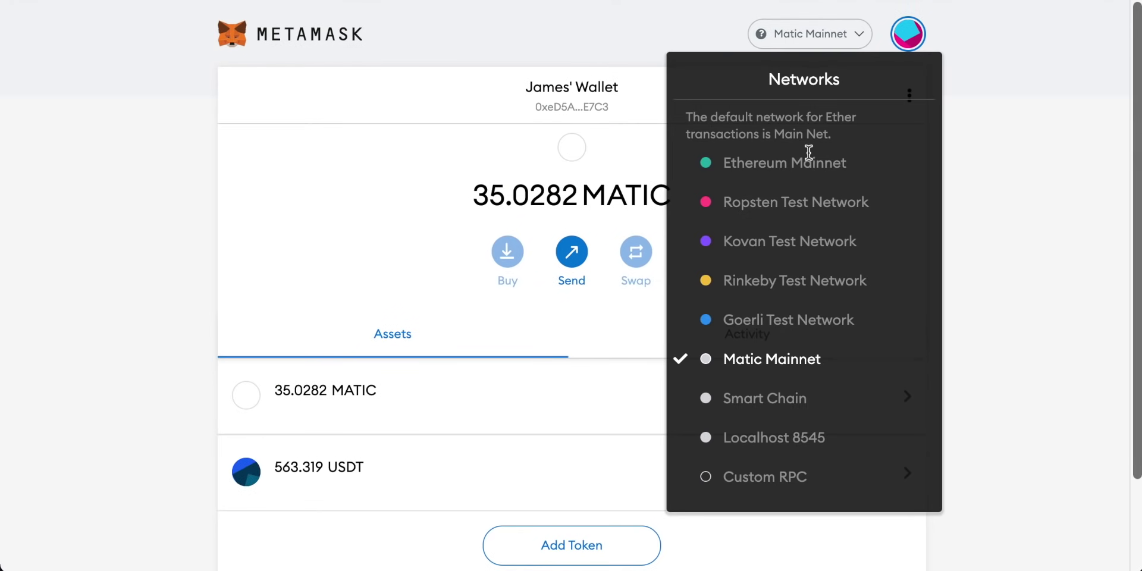
{"action": "left_click", "coordinate": [727, 363]}
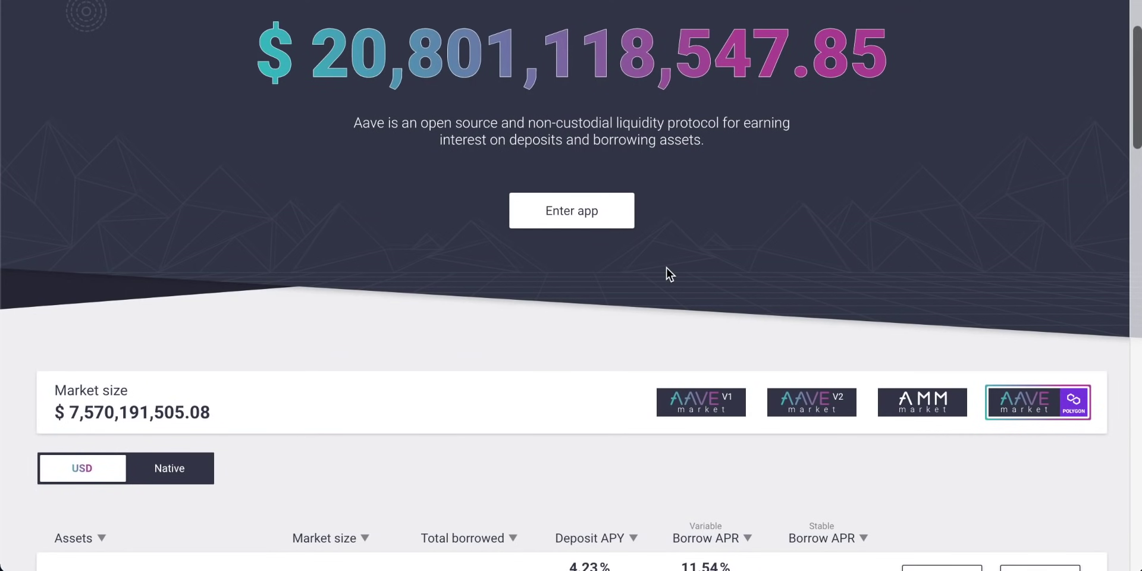
{"action": "scroll", "coordinate": [666, 267], "scroll_direction": "down", "scroll_amount": 4}
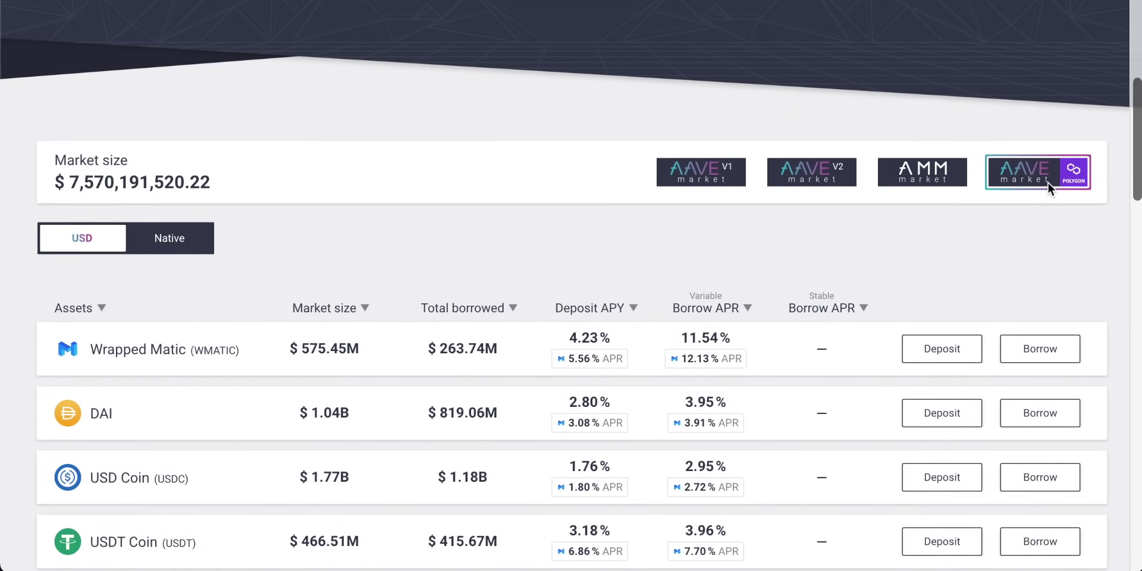
{"action": "scroll", "coordinate": [926, 220], "scroll_direction": "down", "scroll_amount": 2}
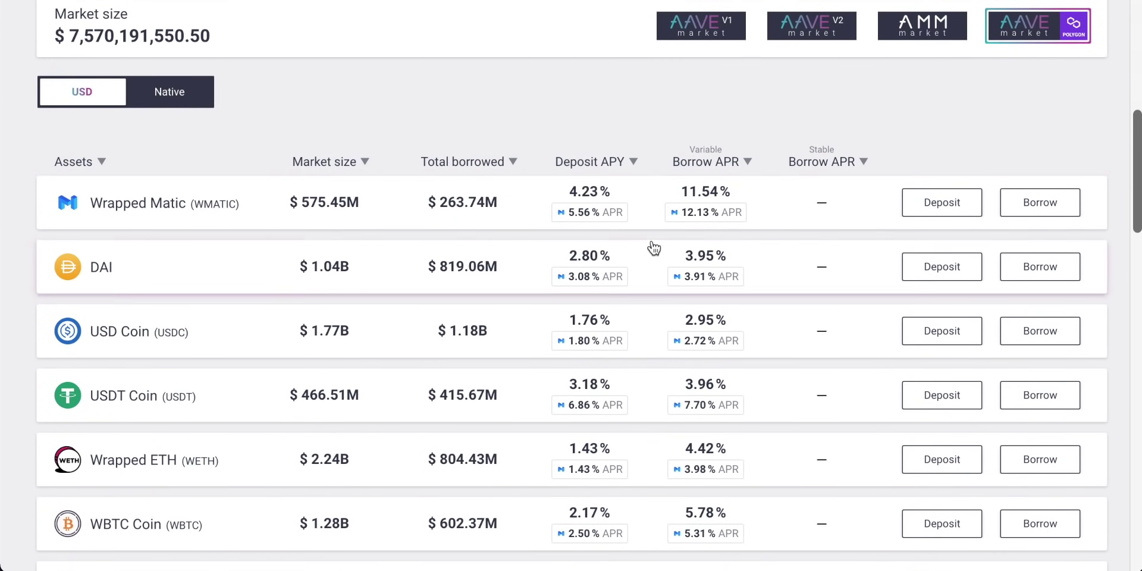
{"action": "scroll", "coordinate": [655, 249], "scroll_direction": "down", "scroll_amount": 1}
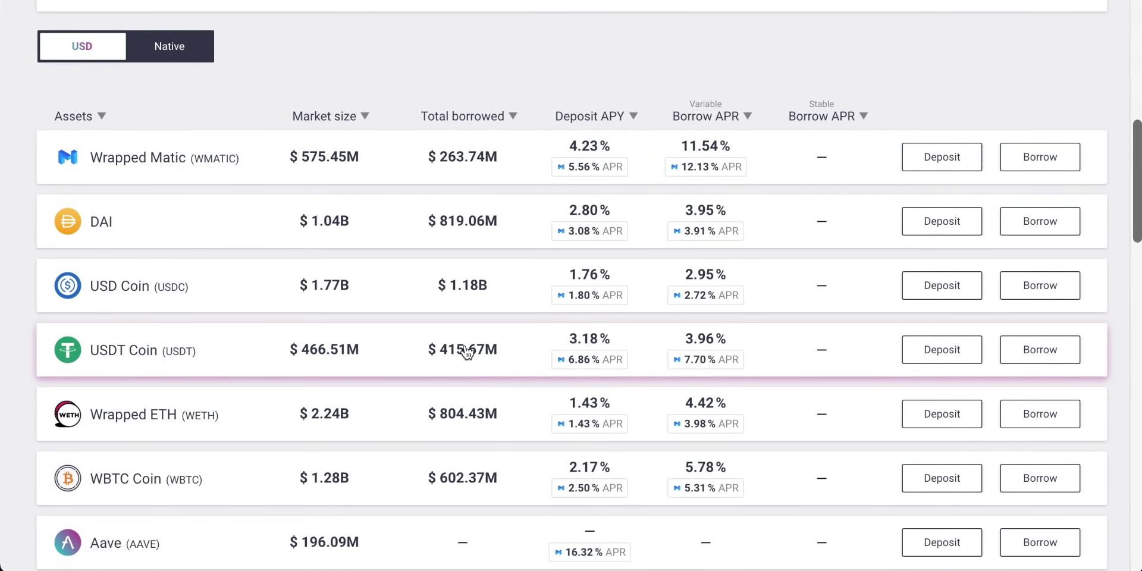
Step: Enter the maximum 563.319766 USDT as the Aave Polygon deposit amount and continue
{"action": "left_click", "coordinate": [959, 355]}
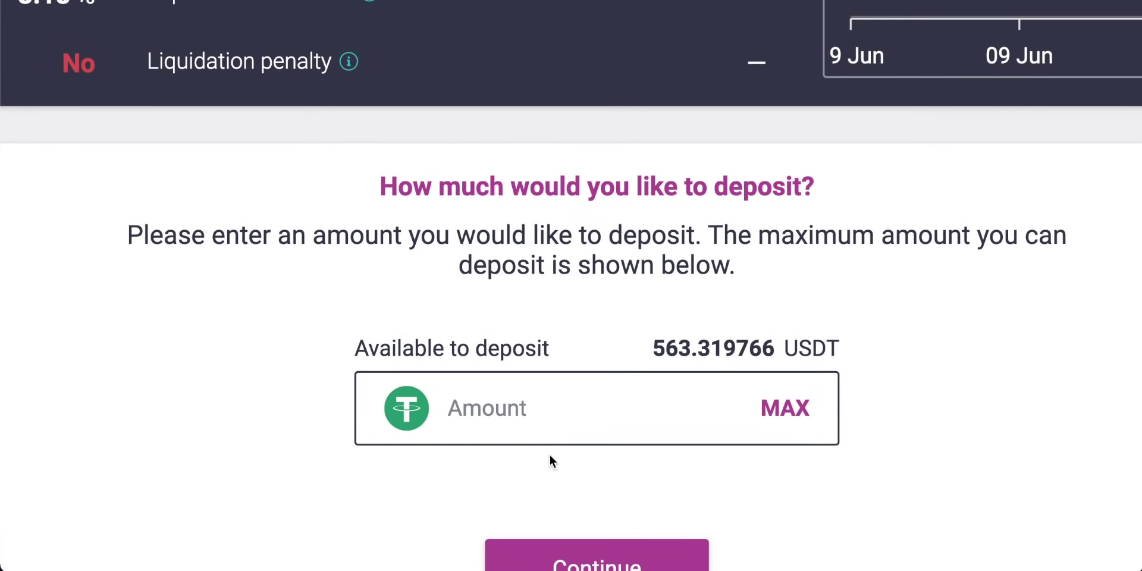
{"action": "left_click_drag", "start_coordinate": [652, 348], "coordinate": [735, 345]}
{"action": "left_click", "coordinate": [735, 345]}
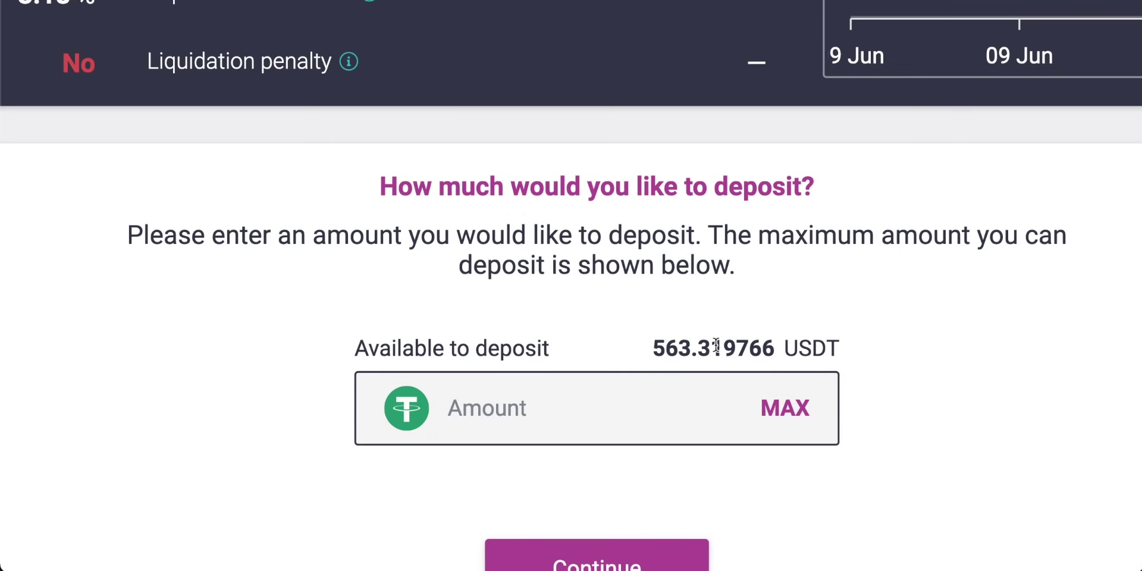
{"action": "left_click", "coordinate": [788, 409]}
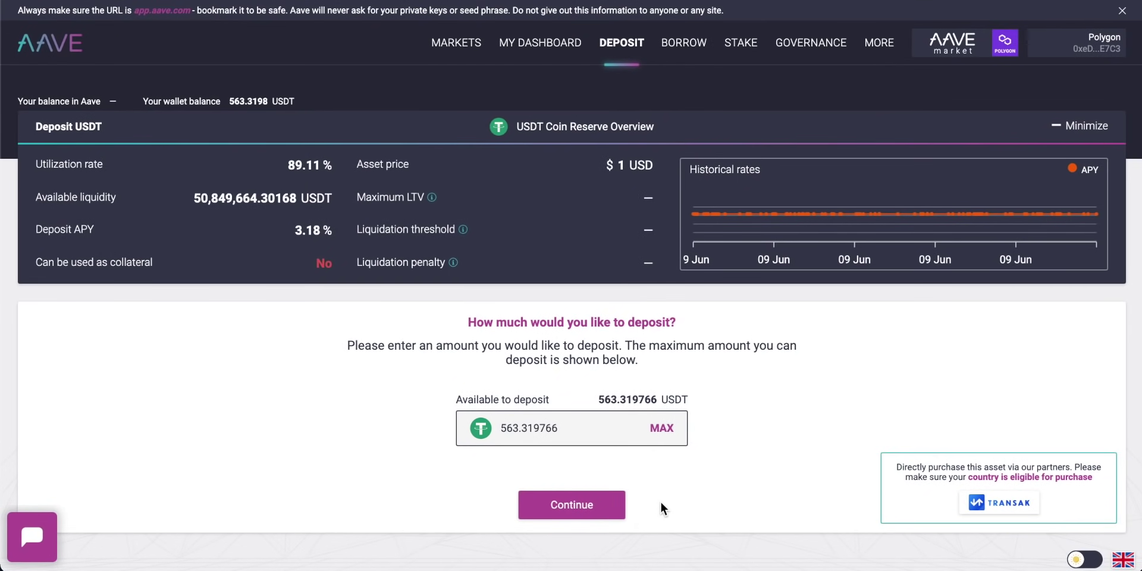
{"action": "left_click", "coordinate": [572, 505]}
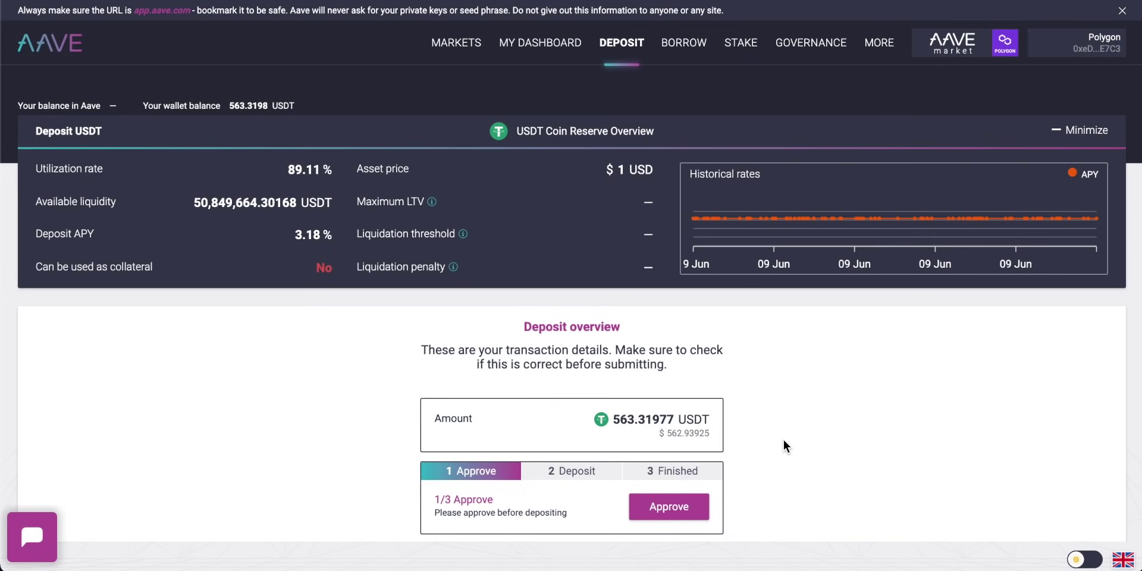
Step: Approve USDT spending and deposit 563.31977 USDT, confirming both transactions in MetaMask
{"action": "scroll", "coordinate": [783, 445], "scroll_direction": "down", "scroll_amount": 1}
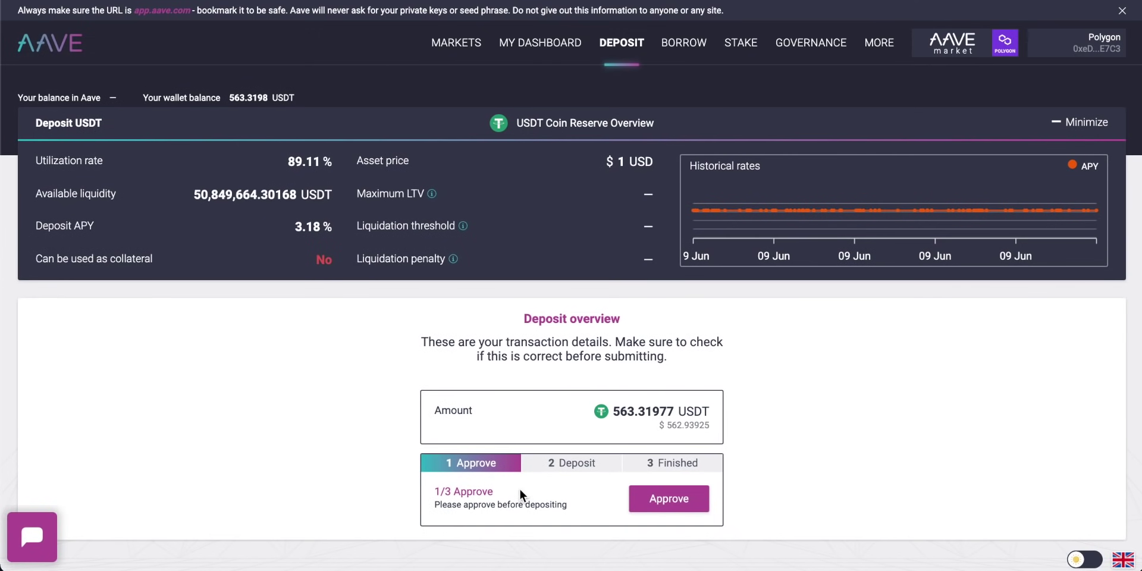
{"action": "left_click", "coordinate": [658, 498]}
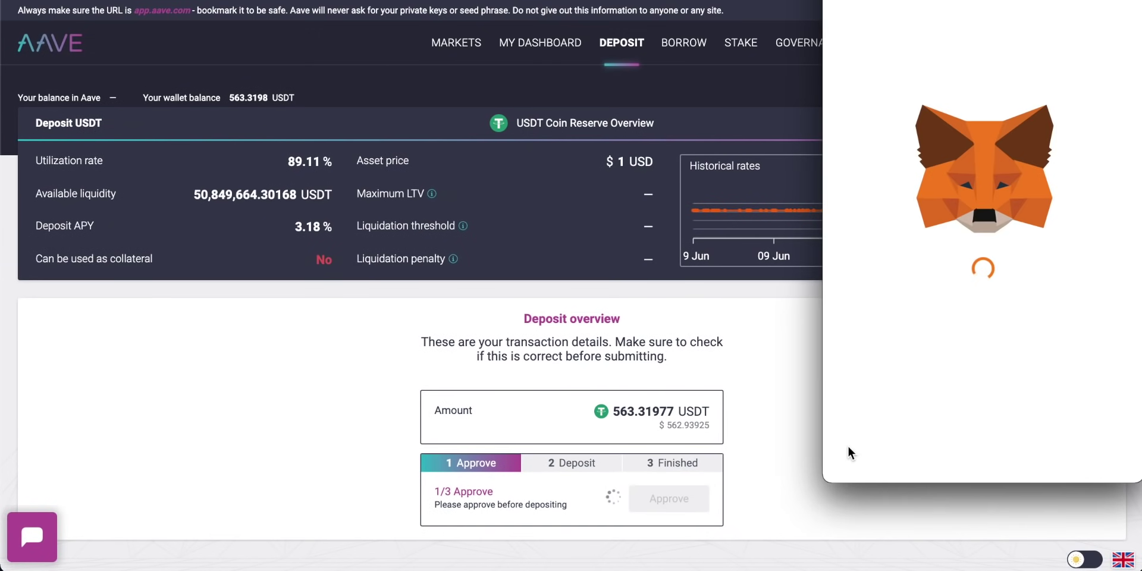
{"action": "scroll", "coordinate": [1002, 277], "scroll_direction": "down", "scroll_amount": 2}
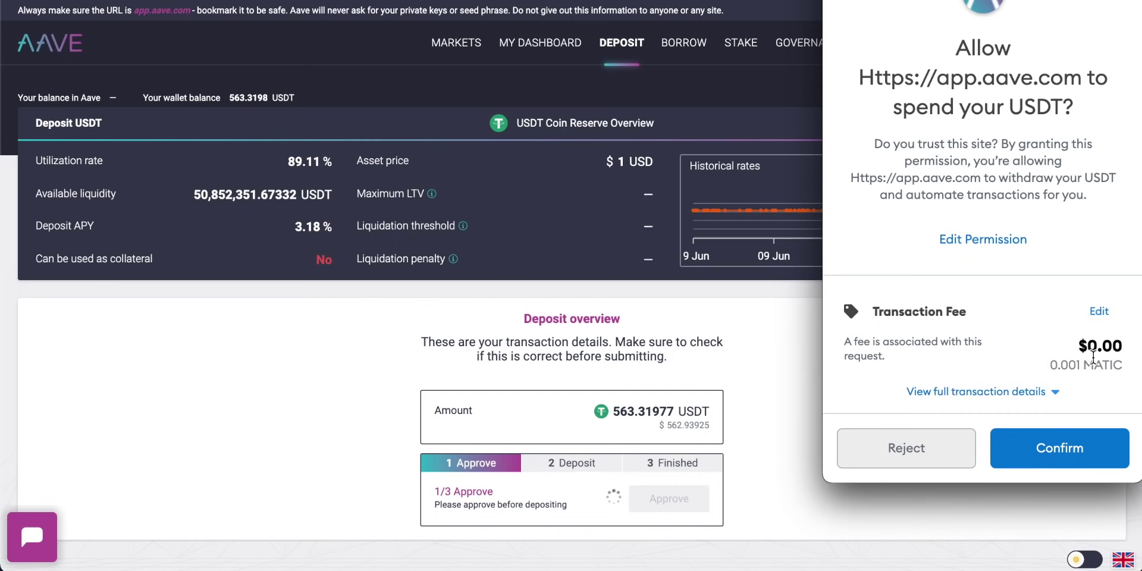
{"action": "left_click", "coordinate": [1076, 449]}
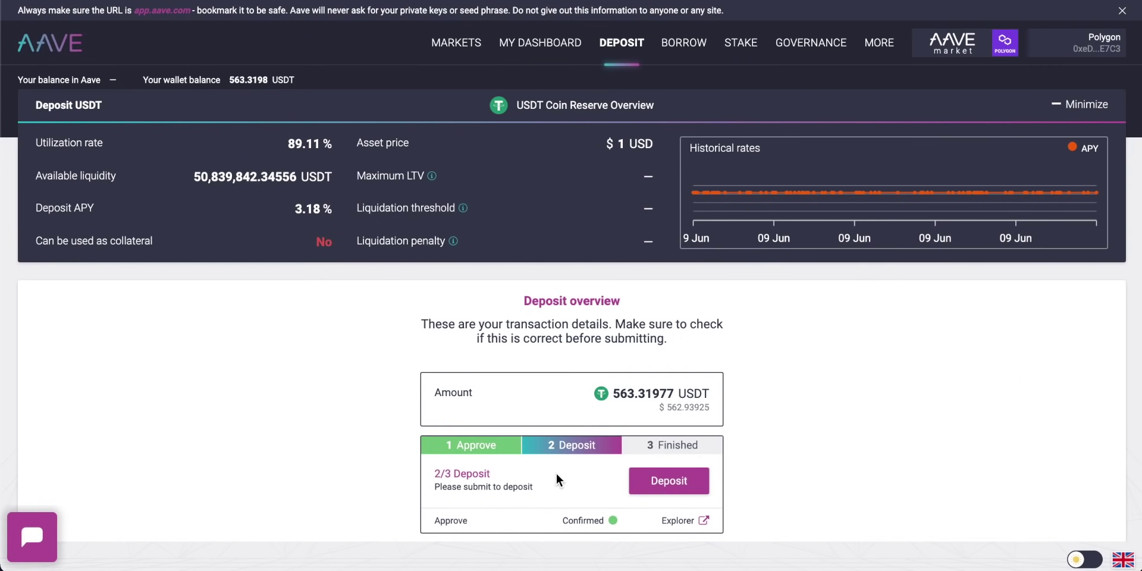
{"action": "left_click", "coordinate": [669, 480]}
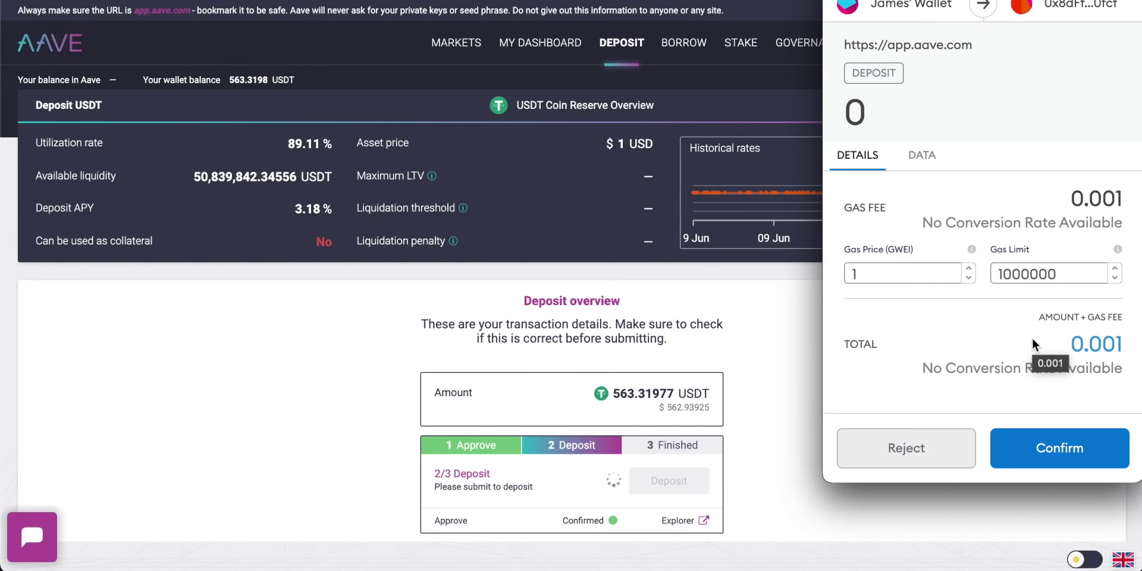
{"action": "left_click", "coordinate": [1062, 449]}
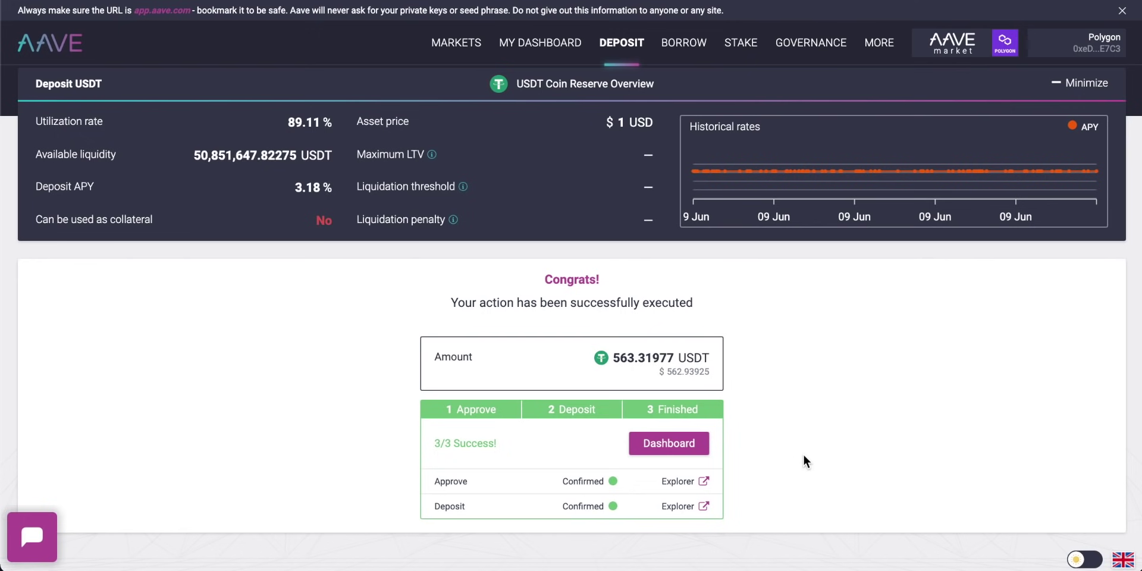
Step: Open the dashboard and check the 563.320 USDT deposit earning 3.18% APY
{"action": "left_click", "coordinate": [683, 443]}
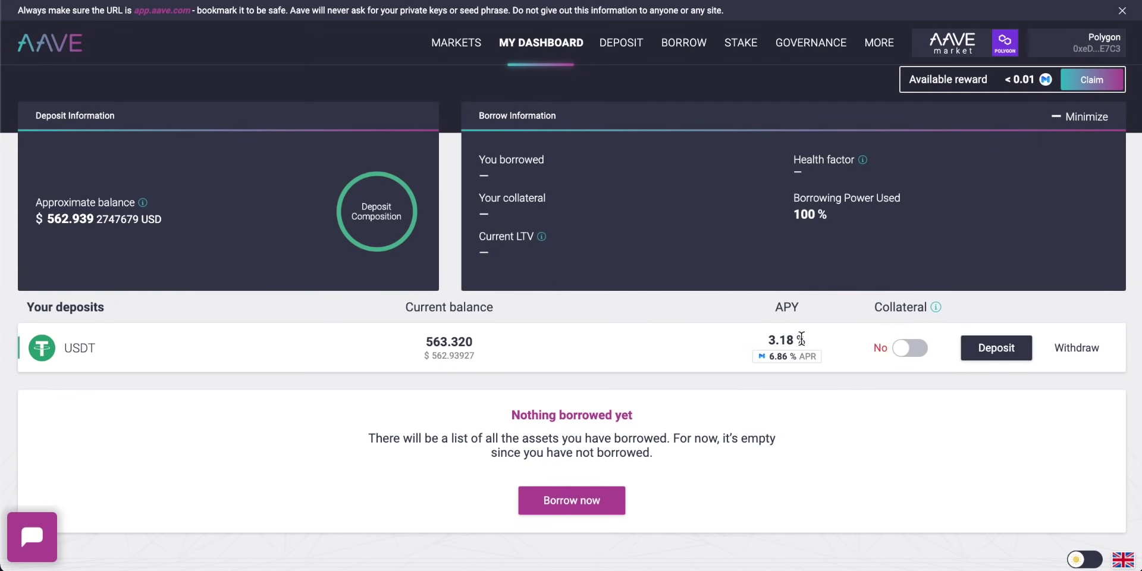
{"action": "left_click_drag", "start_coordinate": [804, 339], "coordinate": [740, 336]}
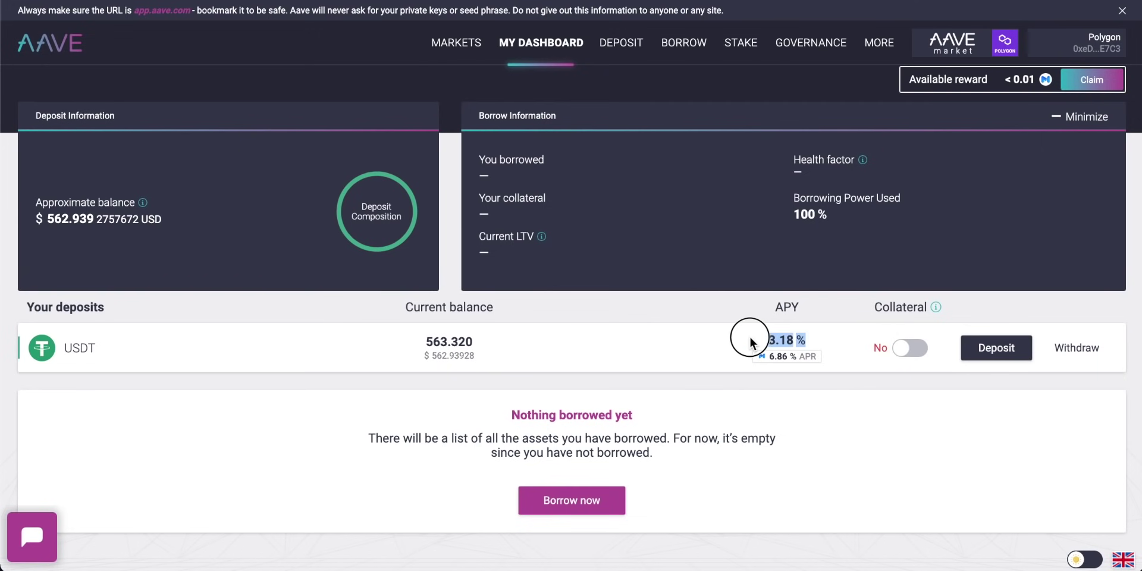
{"action": "left_click", "coordinate": [788, 327]}
{"action": "mouse_move", "coordinate": [782, 364]}
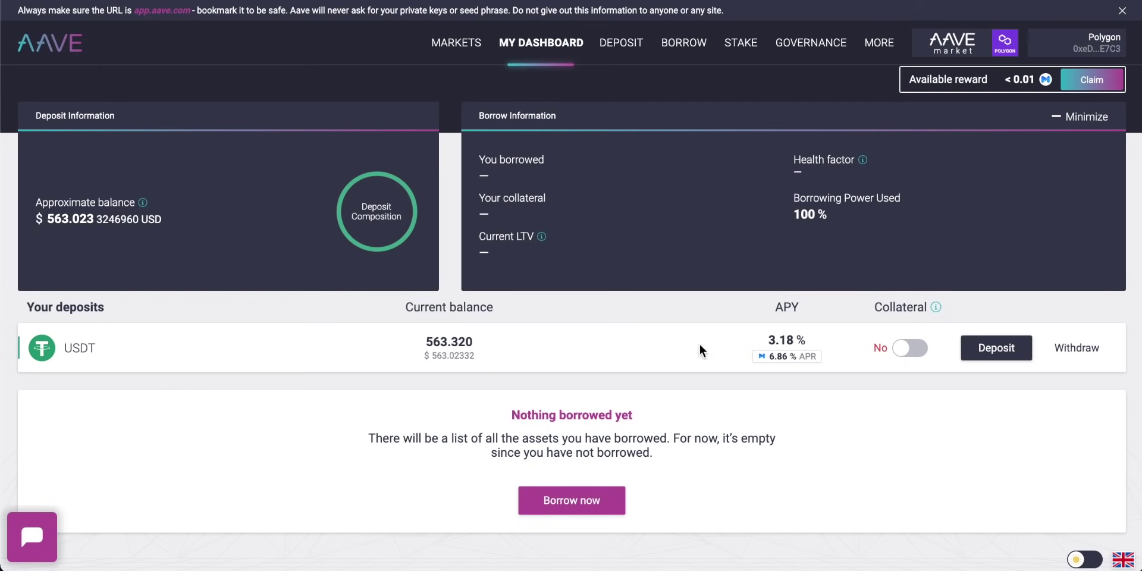
{"action": "left_click_drag", "start_coordinate": [768, 340], "coordinate": [795, 341]}
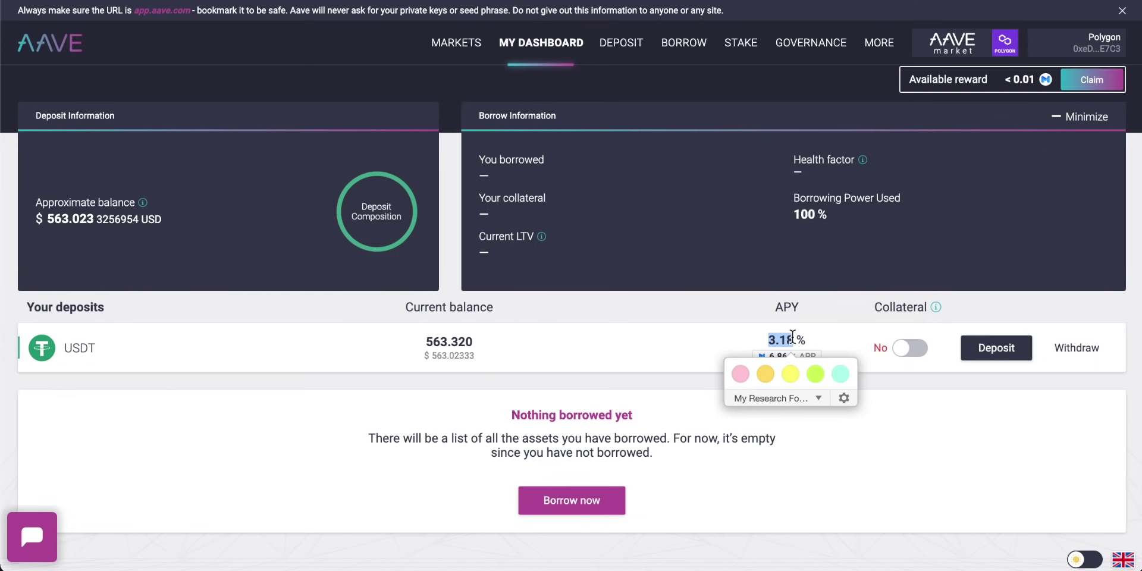
{"action": "left_click", "coordinate": [738, 332]}
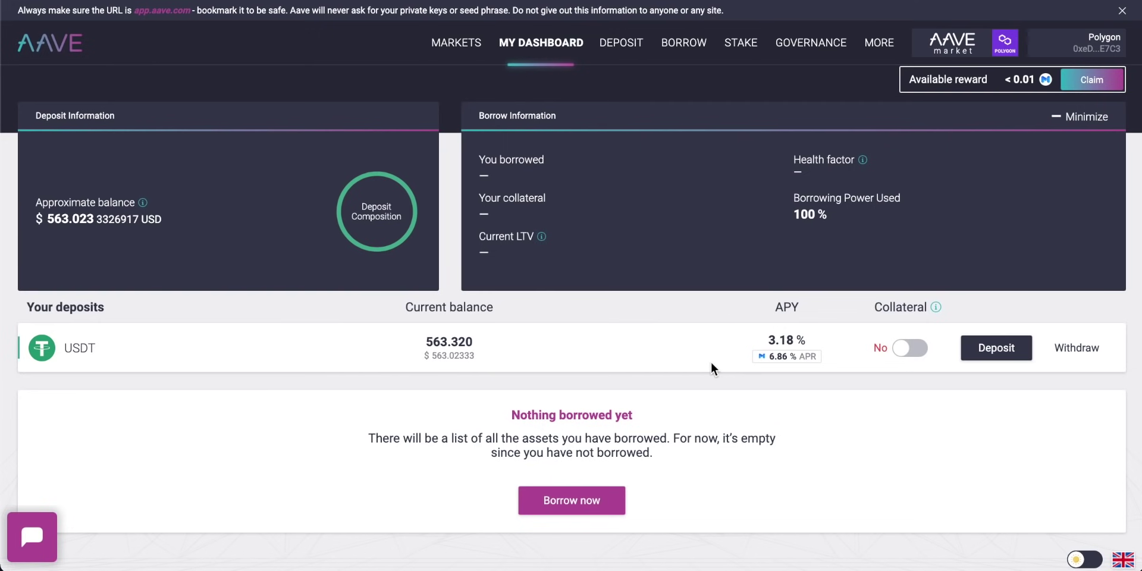
{"action": "scroll", "coordinate": [711, 361], "scroll_direction": "up", "scroll_amount": 1}
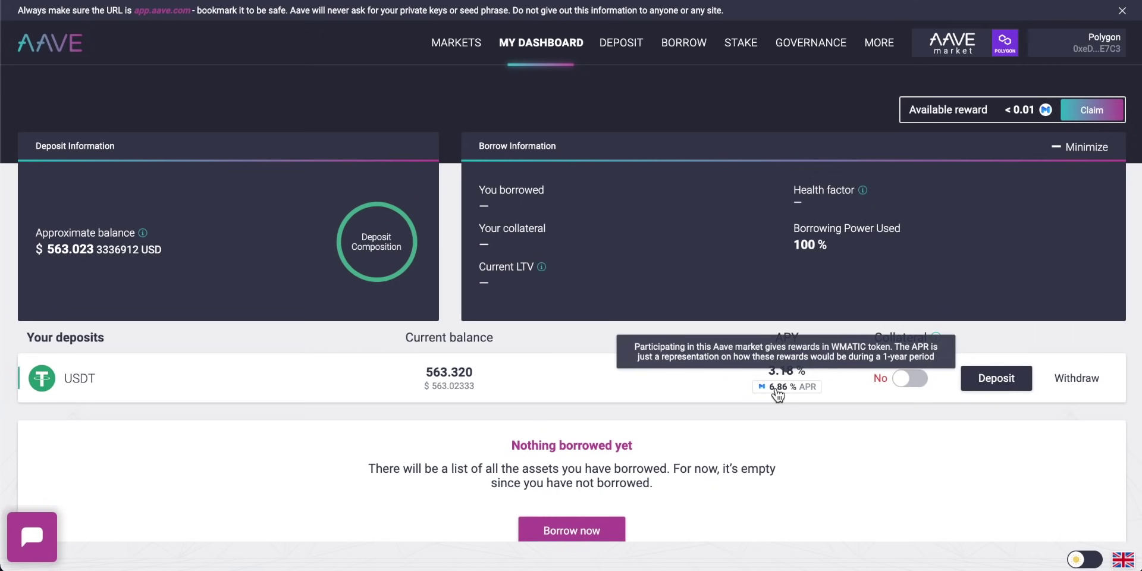
{"action": "scroll", "coordinate": [769, 419], "scroll_direction": "down", "scroll_amount": 1}
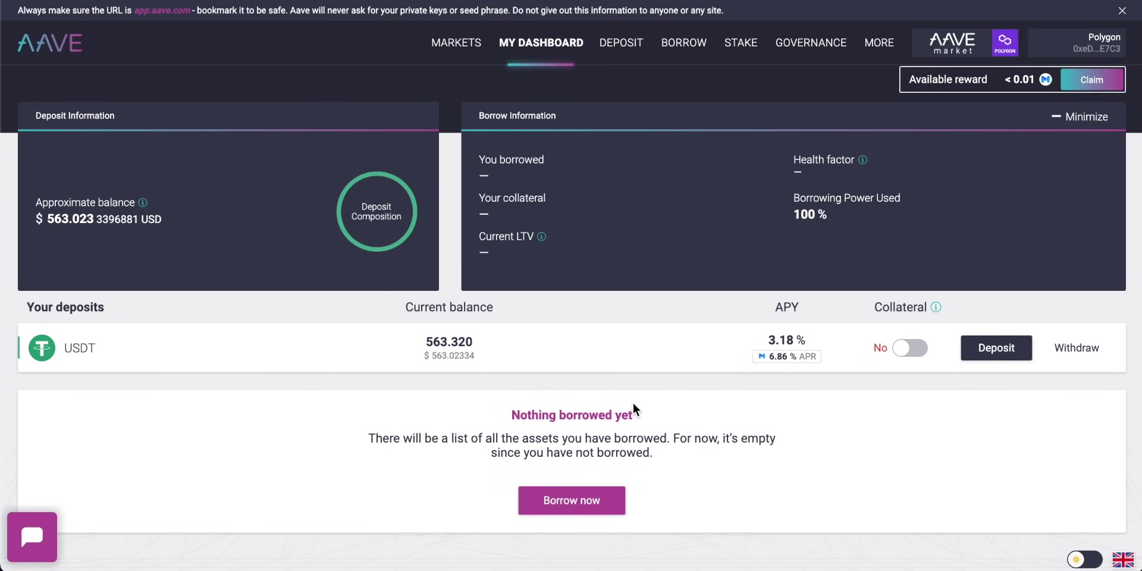